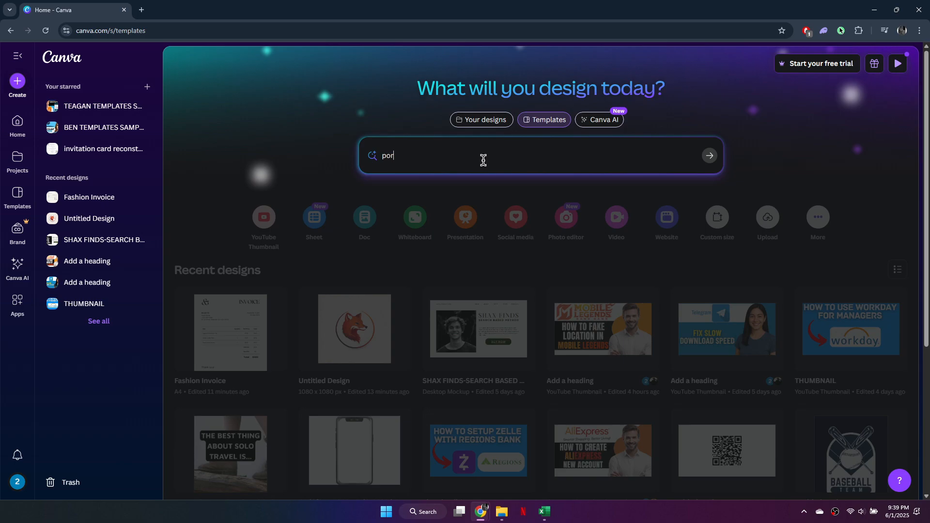
Search the templates for "portfolio website"
text(tfolio website)
key(Return)
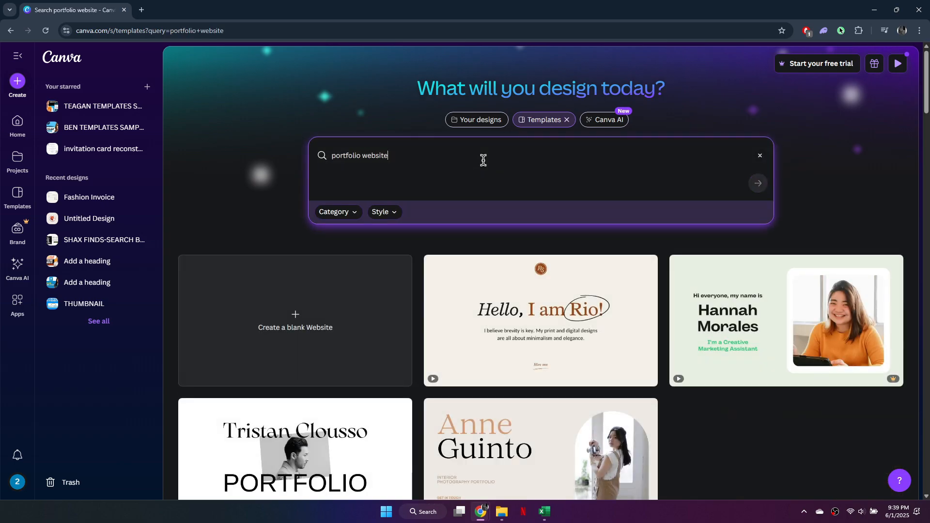
Find the ivory and dark brown Graphic Design Portfolio Website template in classic minimal style and open it for customization
scroll(658, 275, down, 4)
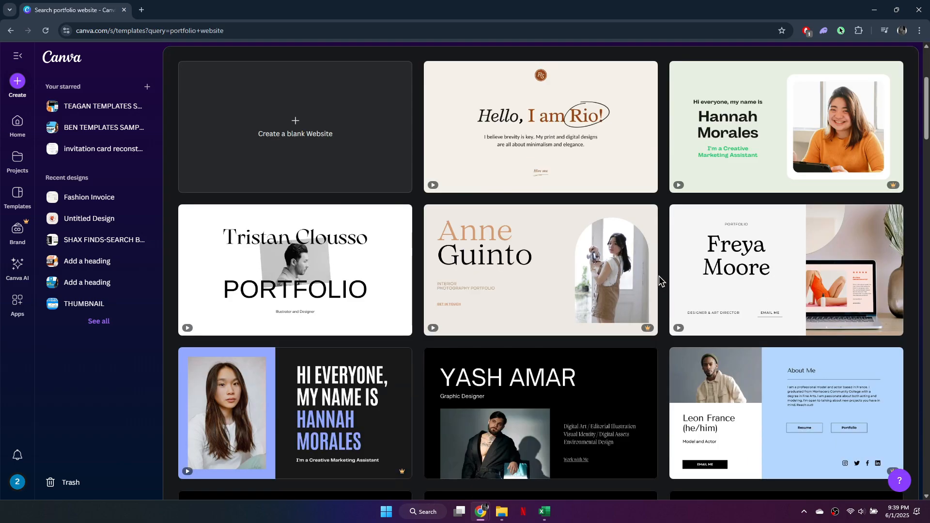
scroll(659, 275, down, 8)
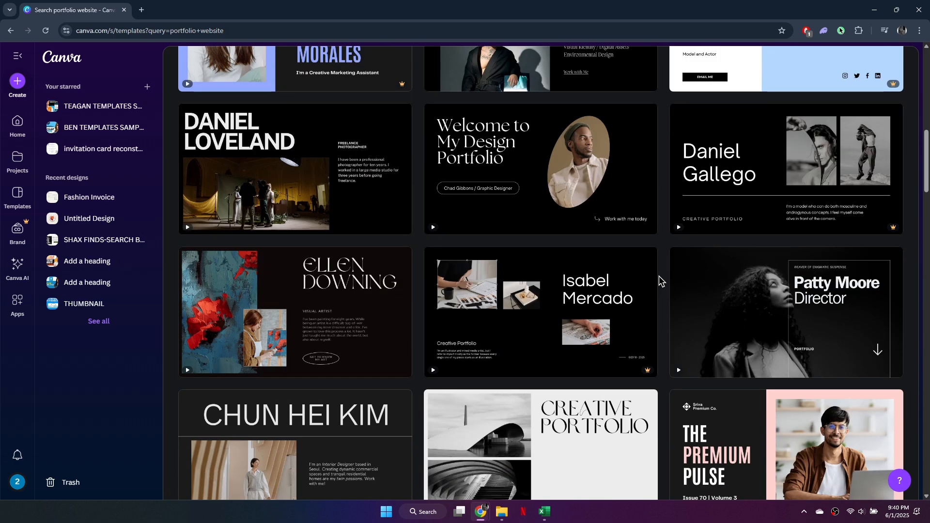
scroll(659, 280, down, 6)
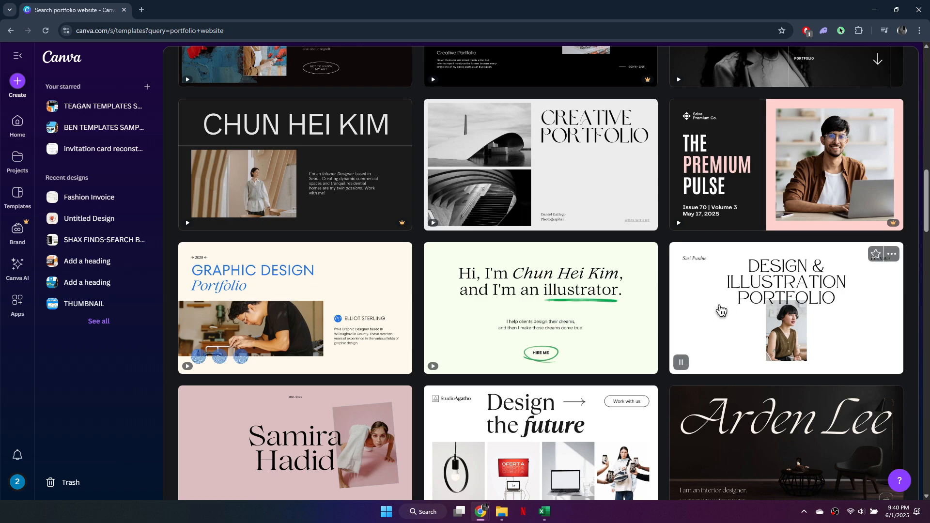
scroll(659, 306, down, 8)
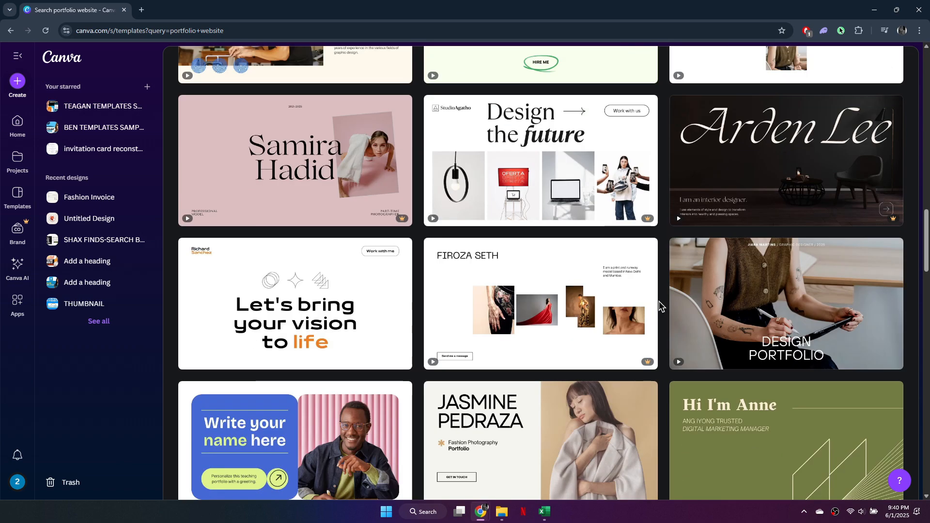
scroll(659, 300, down, 4)
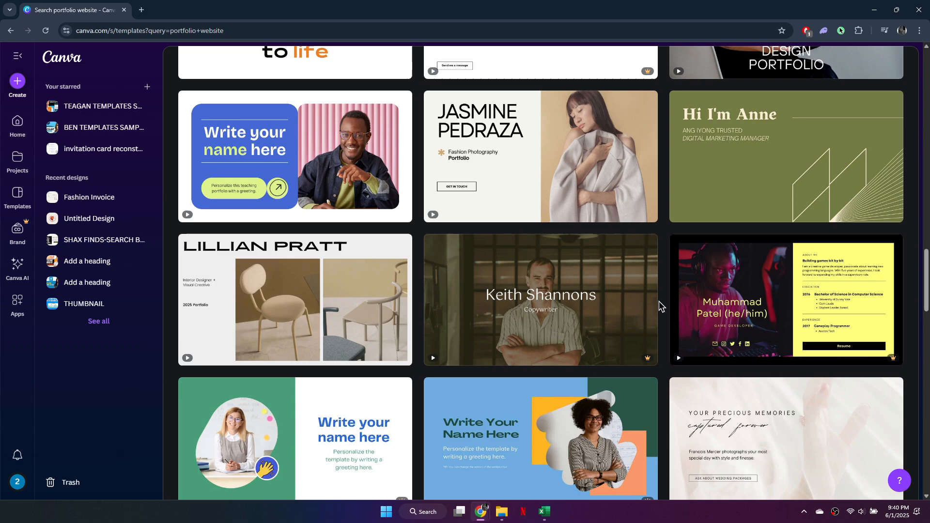
scroll(658, 301, down, 4)
scroll(658, 301, down, 3)
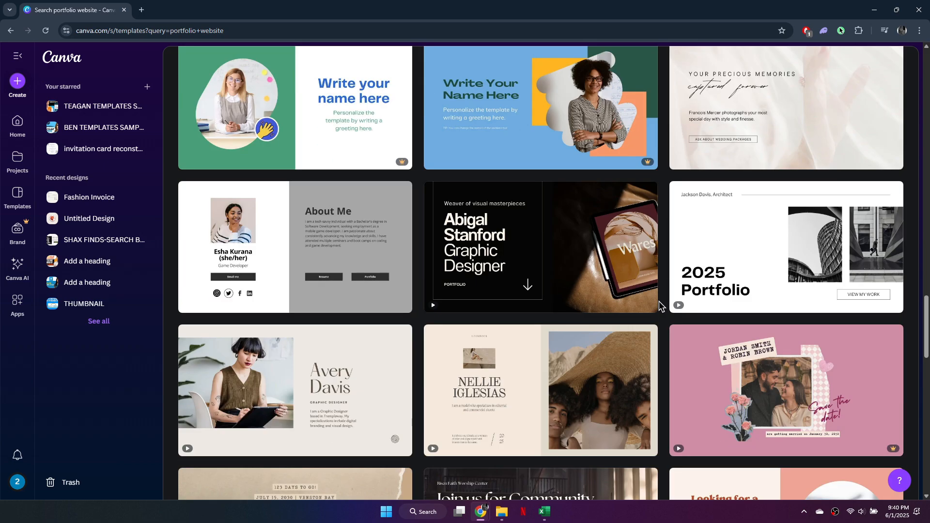
scroll(658, 300, down, 3)
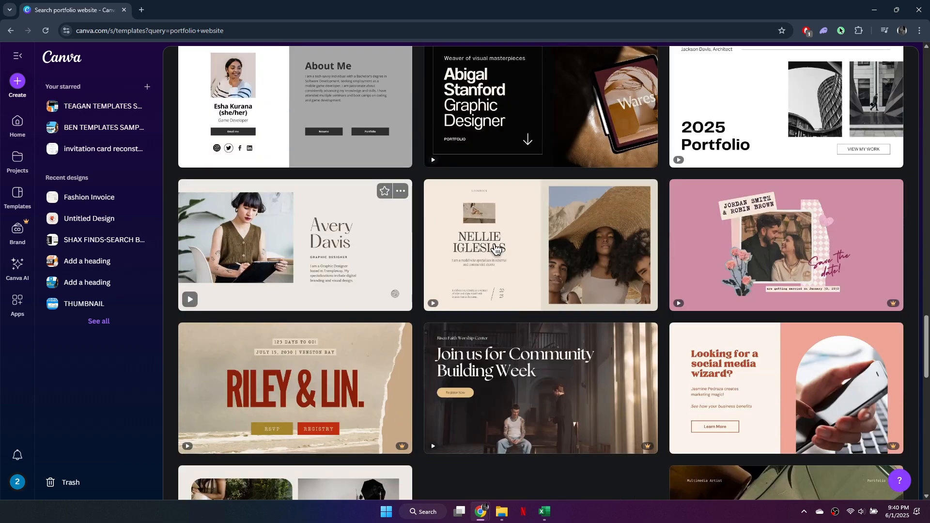
scroll(666, 315, down, 1)
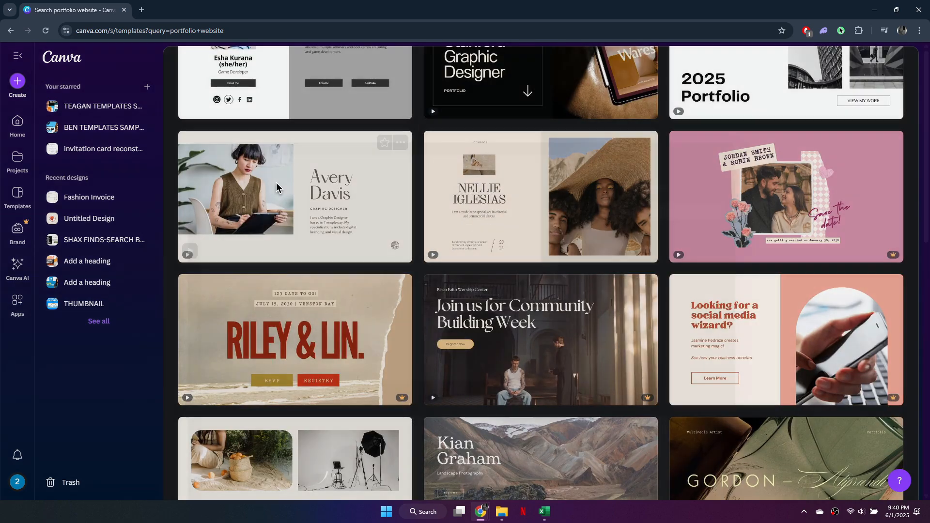
click(276, 184)
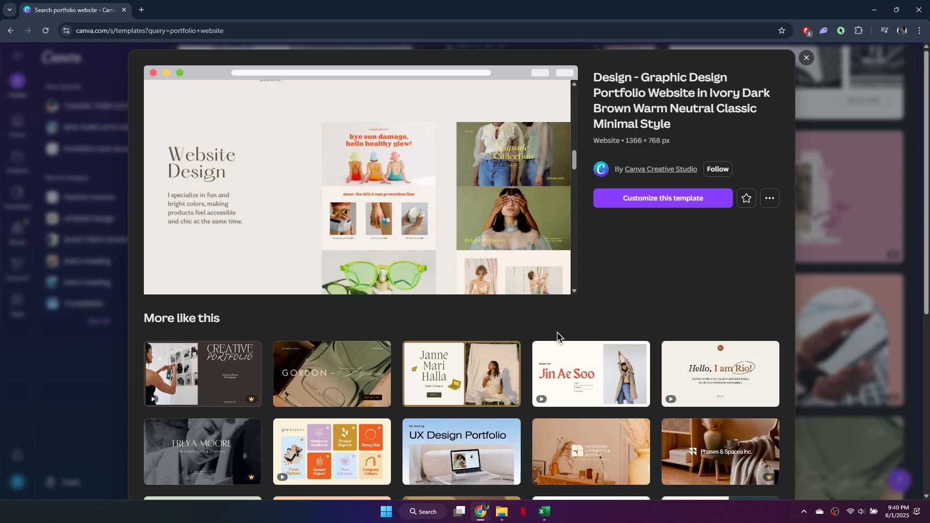
click(684, 199)
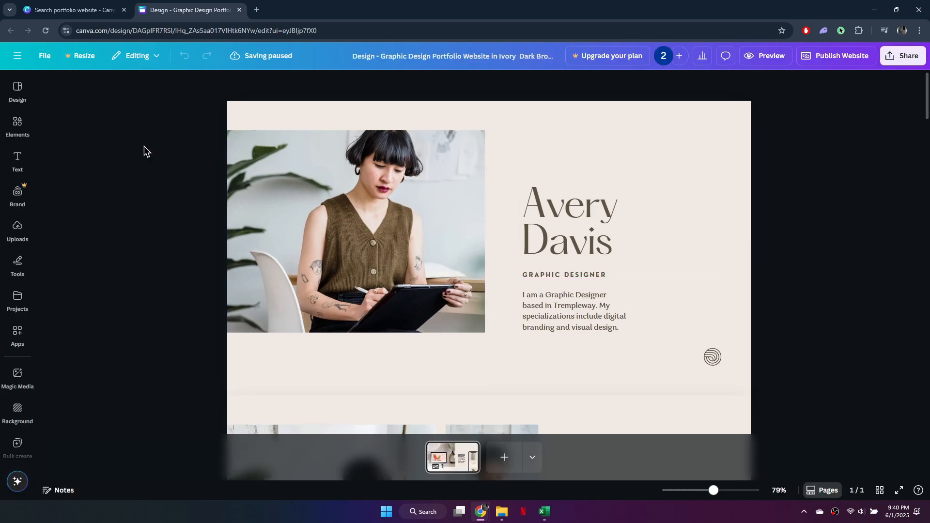
Look through the elements library, from shapes and buttons to graphics, stickers, photos, videos and charts
click(17, 122)
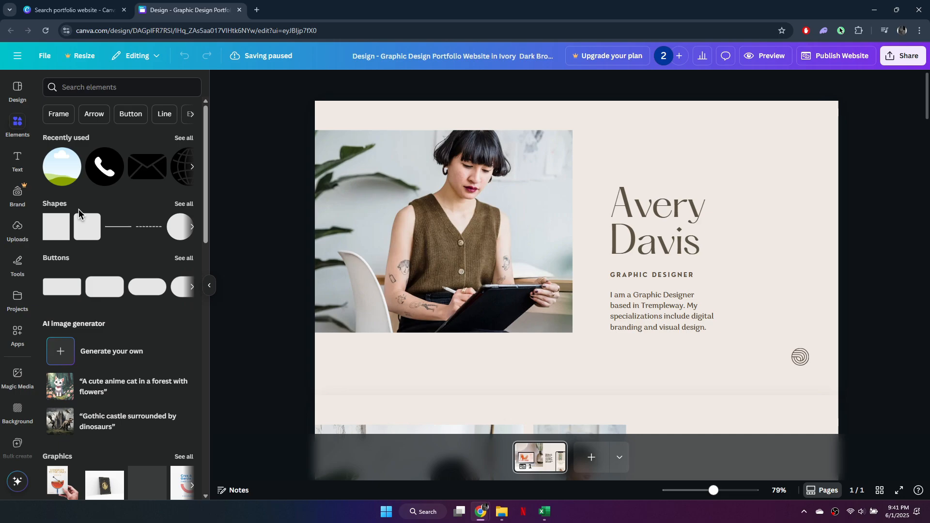
scroll(148, 297, down, 3)
scroll(147, 298, down, 5)
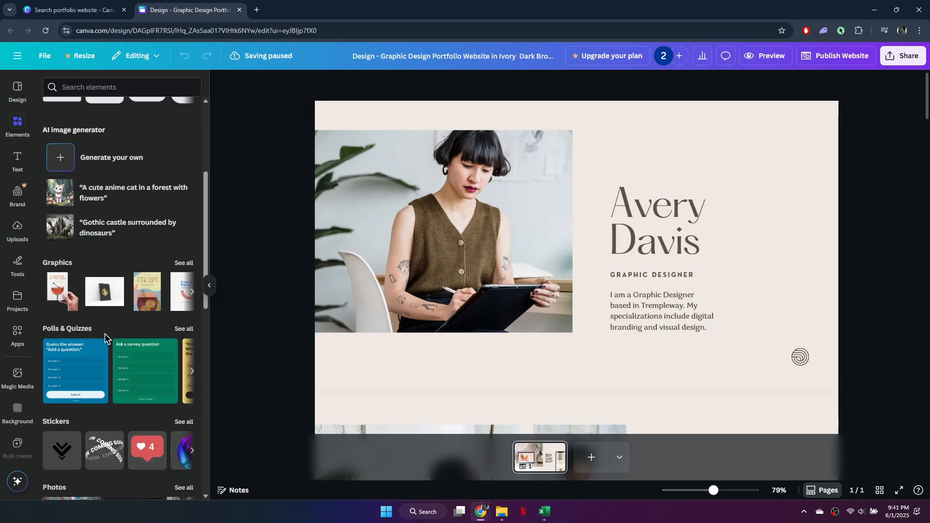
scroll(135, 315, down, 3)
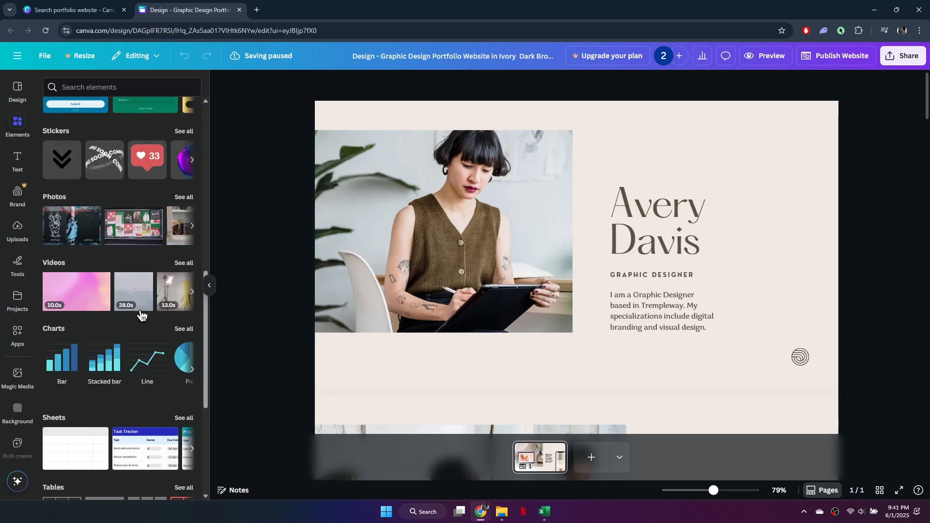
scroll(139, 316, up, 8)
scroll(141, 316, up, 3)
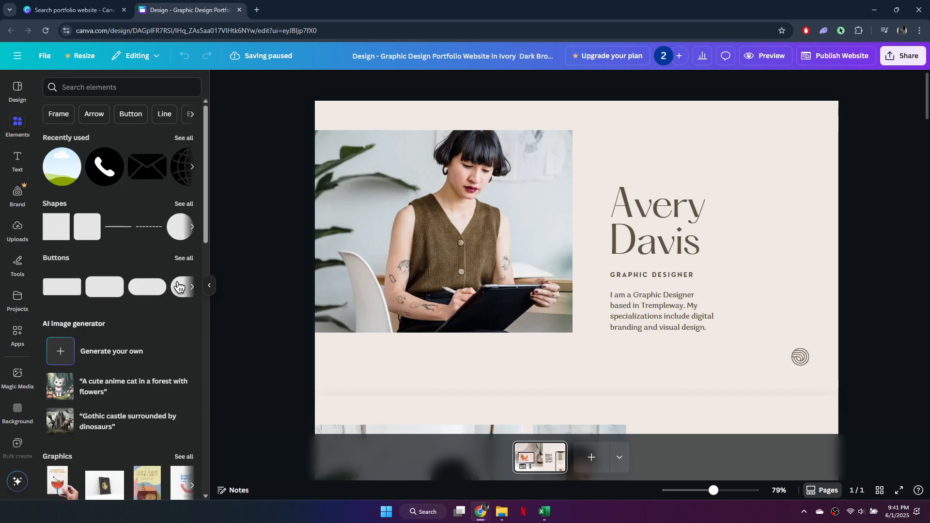
Replace the first section's photo with the uploaded fox logo and change the name heading to "SHAX FINDS"
click(19, 235)
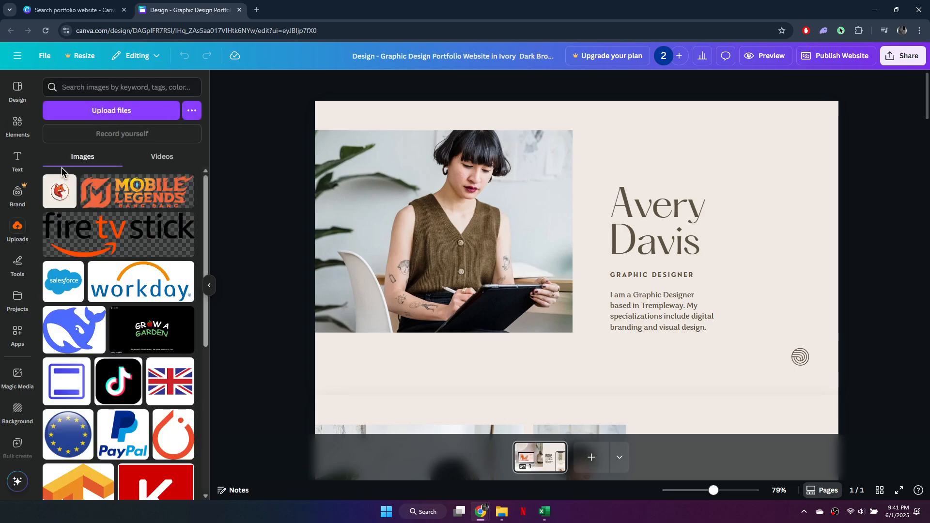
drag(61, 189, 466, 213)
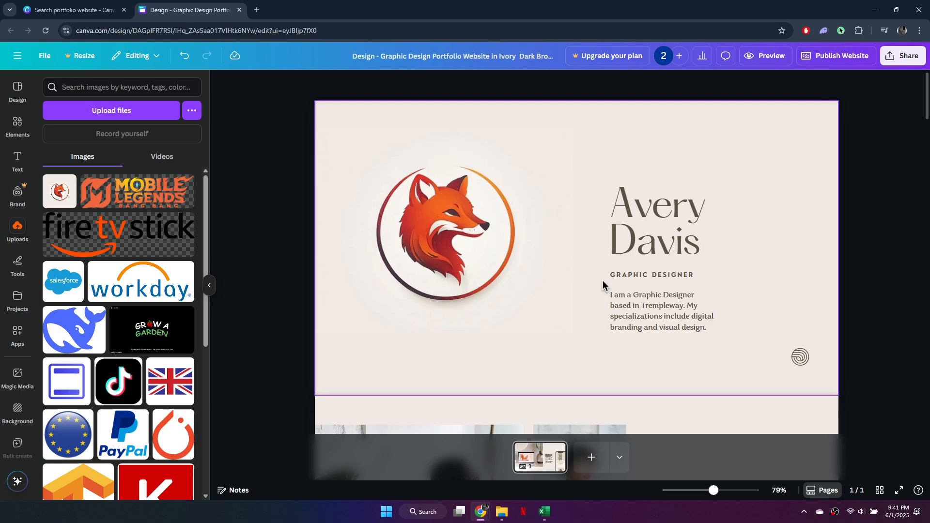
double_click(683, 231)
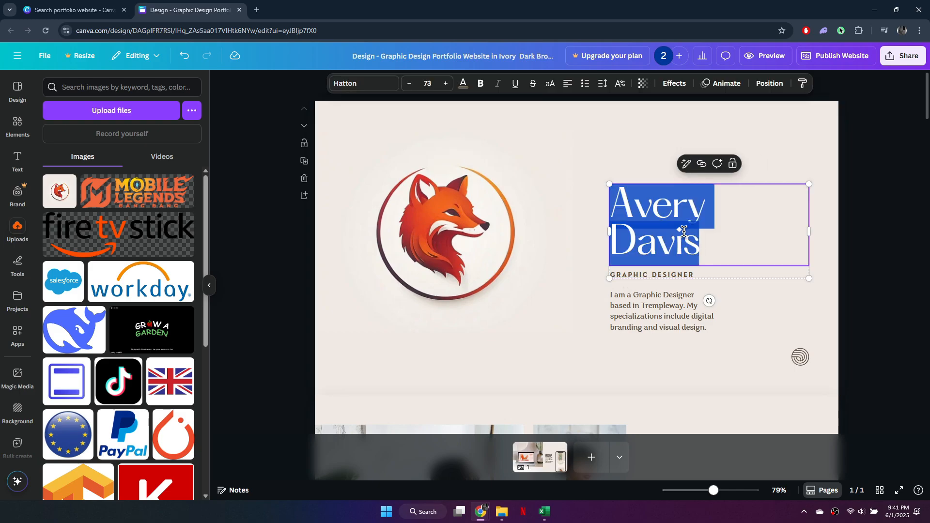
text(SHAX FINDS)
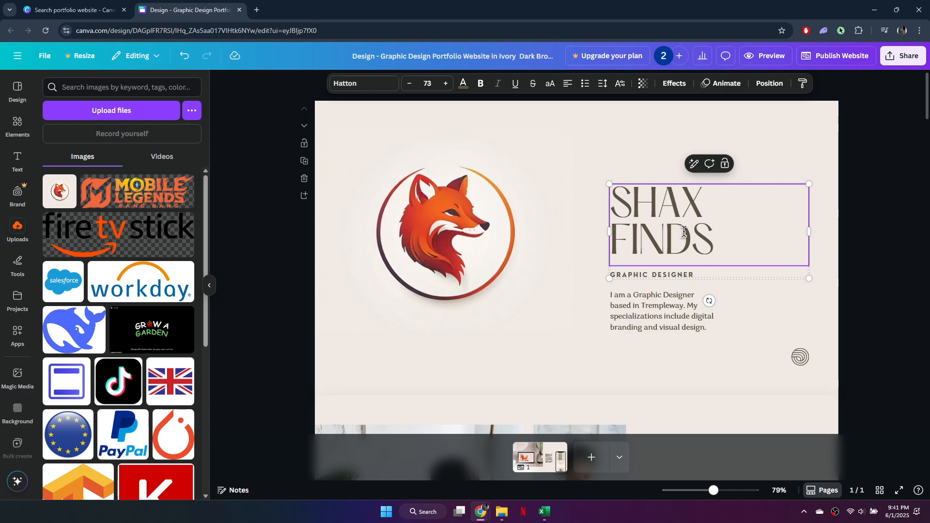
click(866, 236)
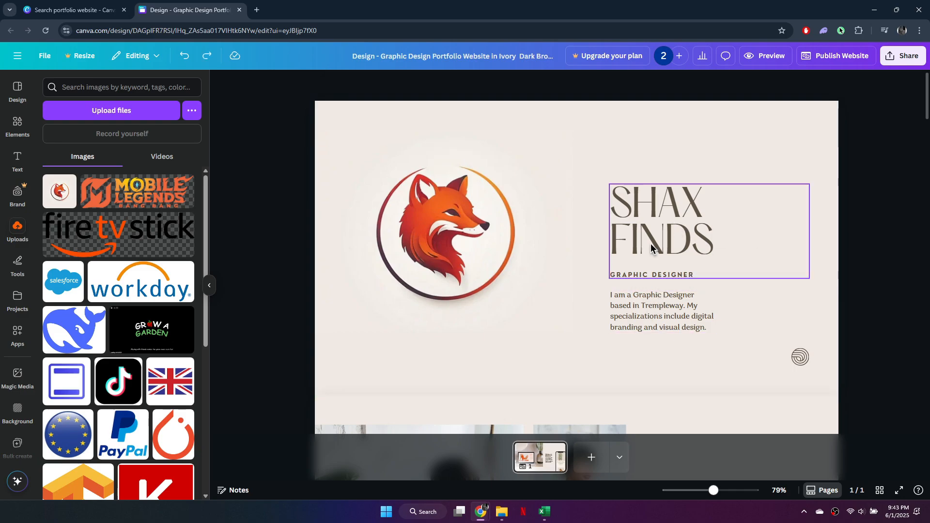
Set the first section's background to solid dark gray
click(649, 243)
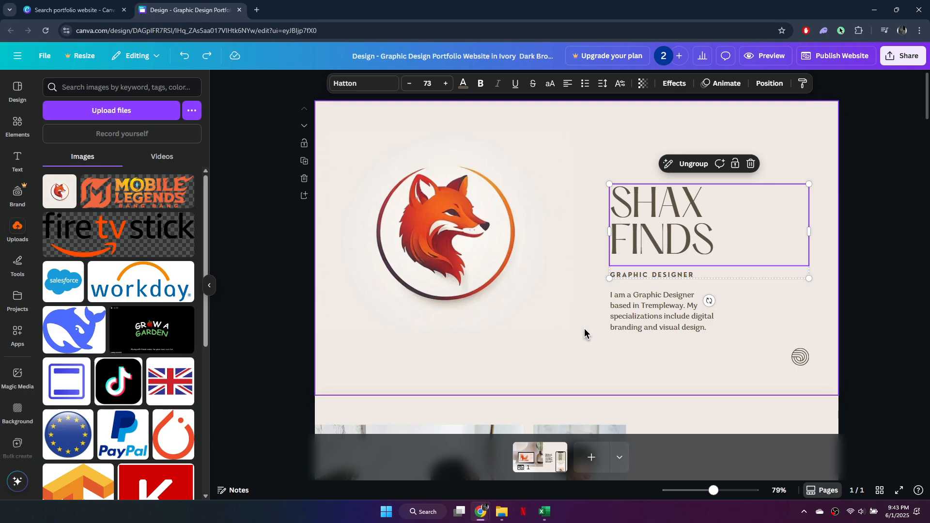
click(590, 334)
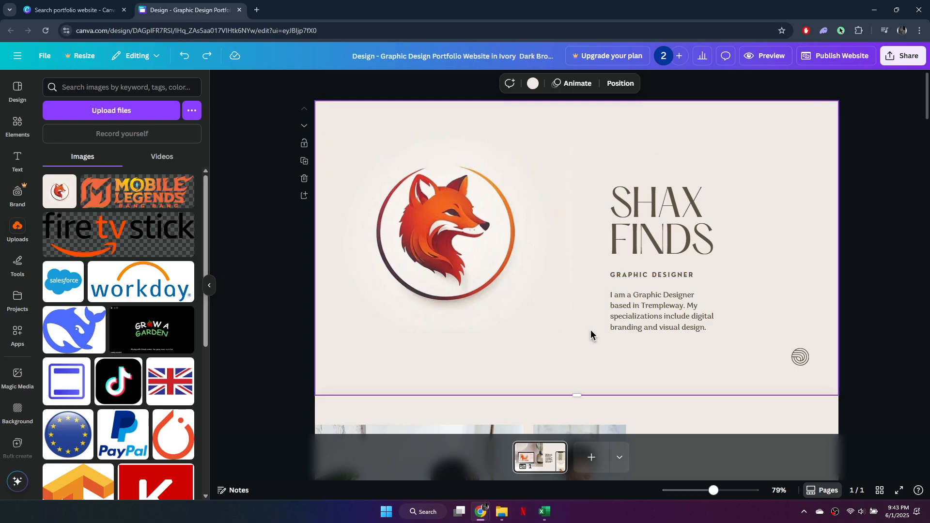
click(532, 83)
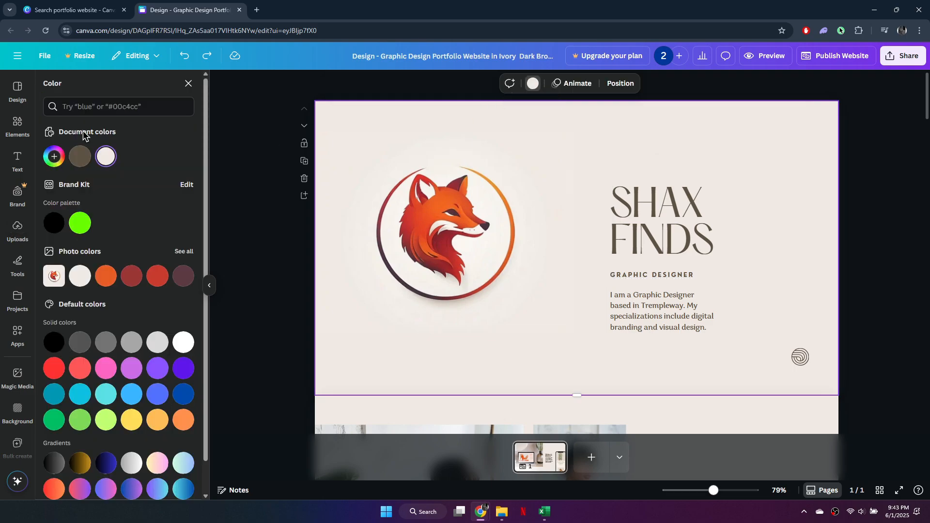
click(75, 346)
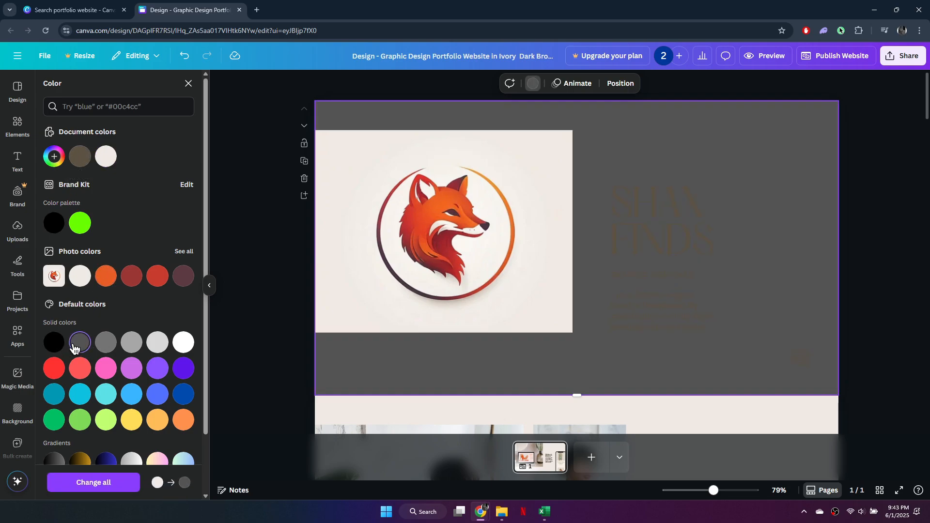
Recolor the first section's heading, subtitle and description text with the light ivory document color
click(701, 206)
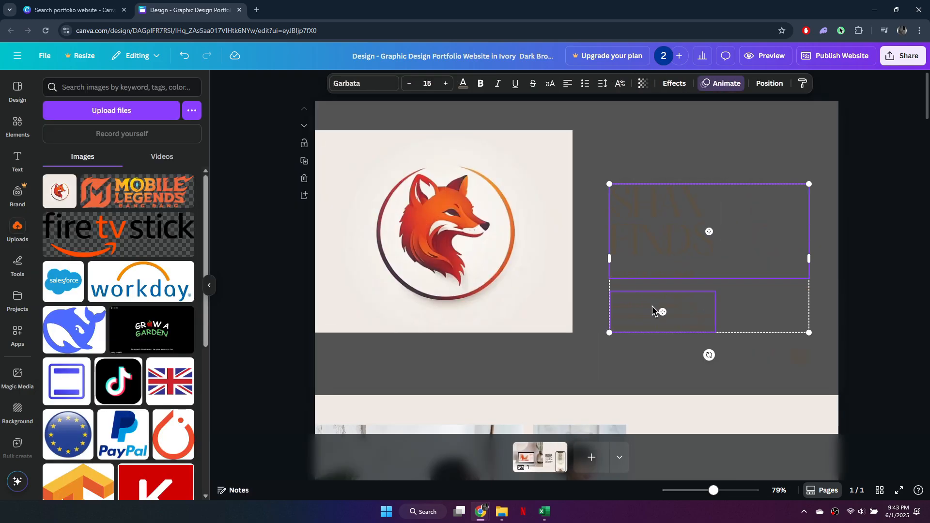
click(463, 83)
click(135, 156)
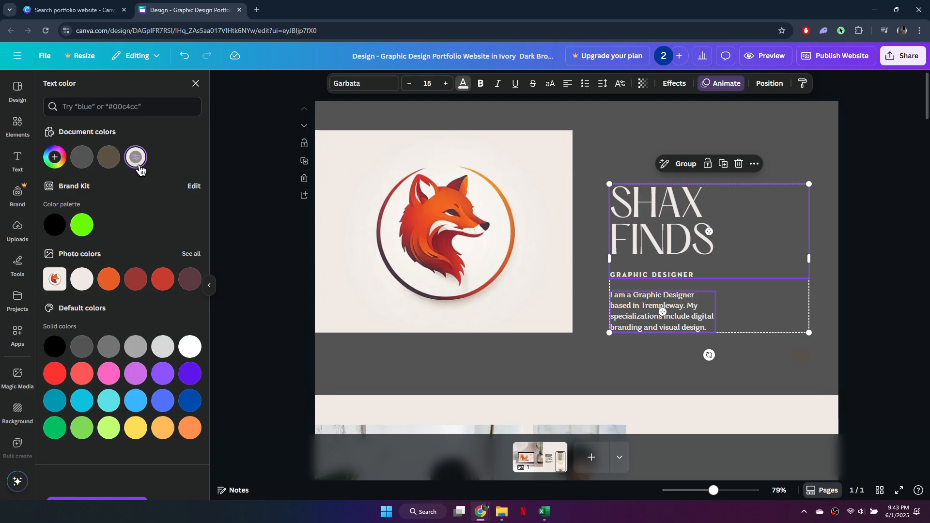
click(900, 237)
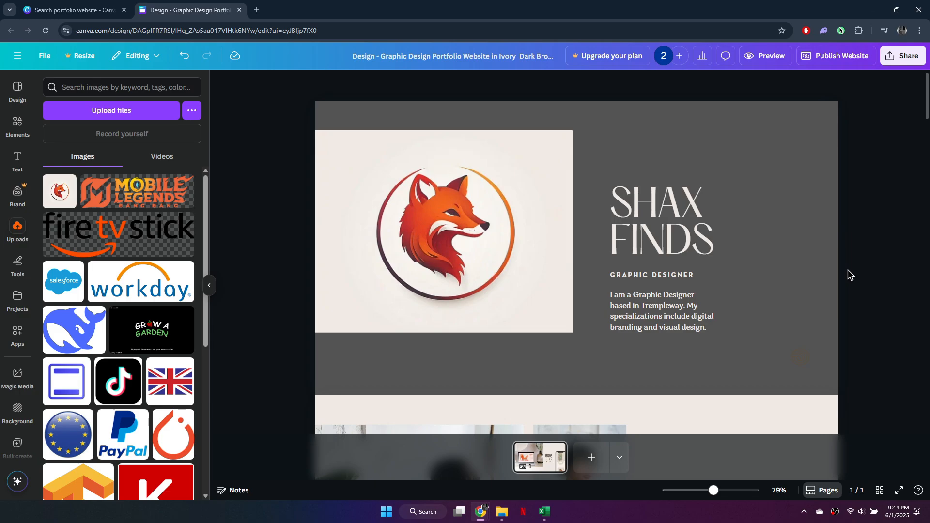
Delete the "As an Artist" section from the page
scroll(601, 295, down, 5)
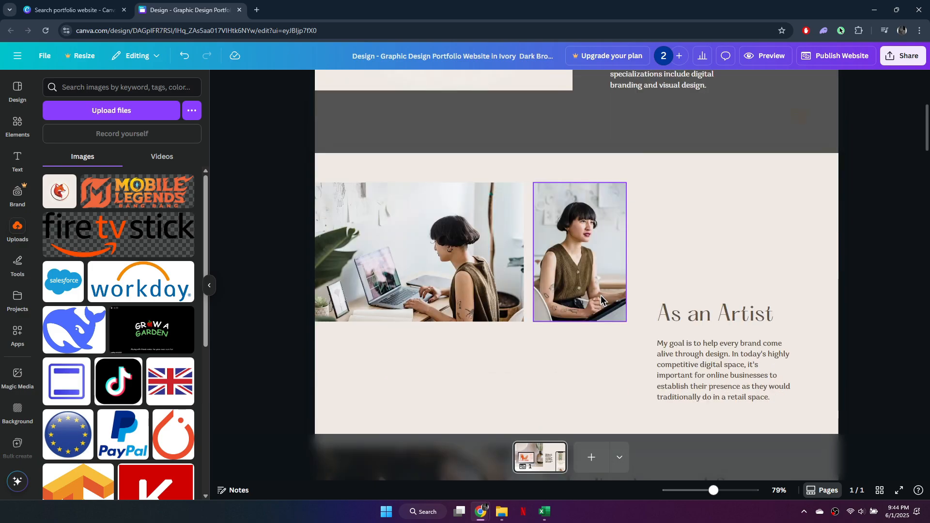
scroll(600, 294, down, 1)
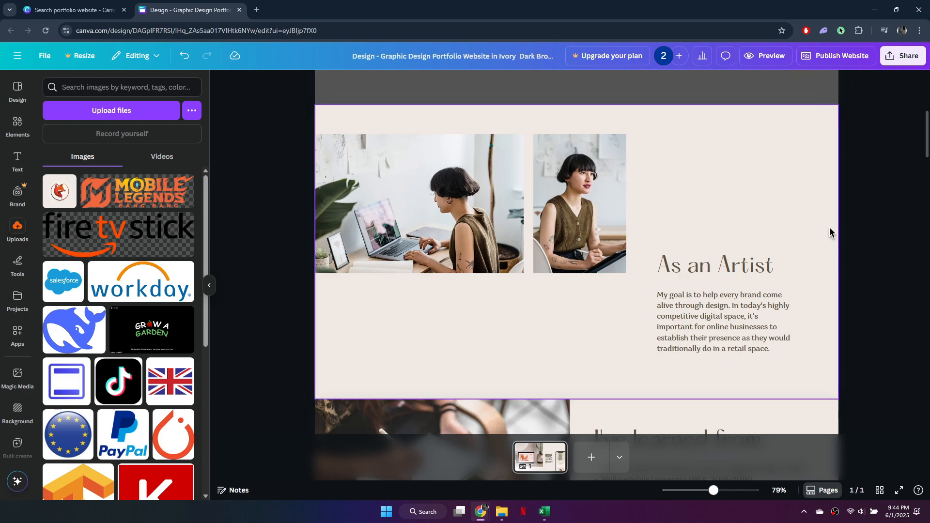
scroll(173, 312, down, 6)
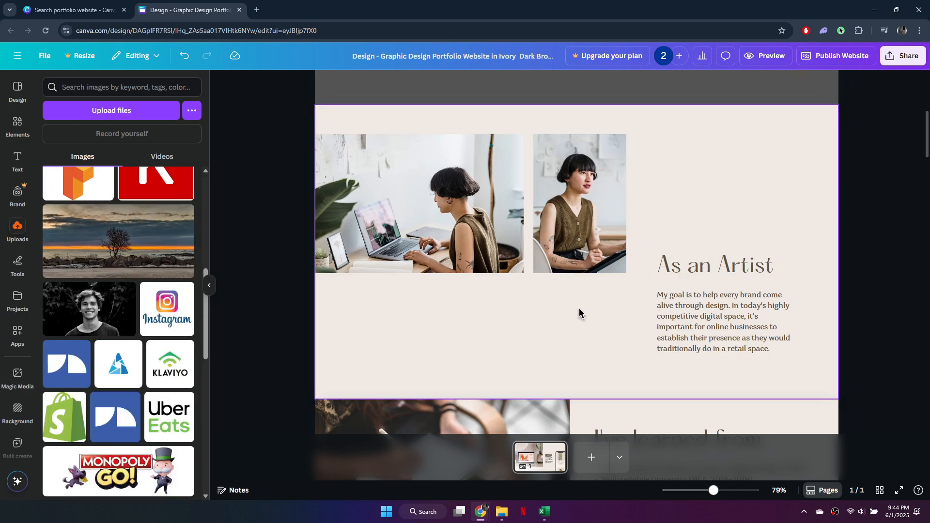
click(689, 174)
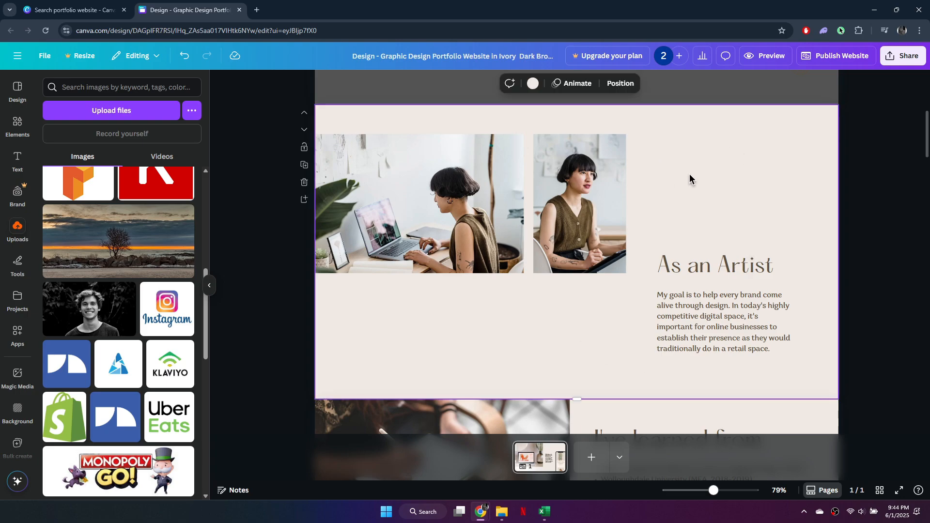
click(304, 182)
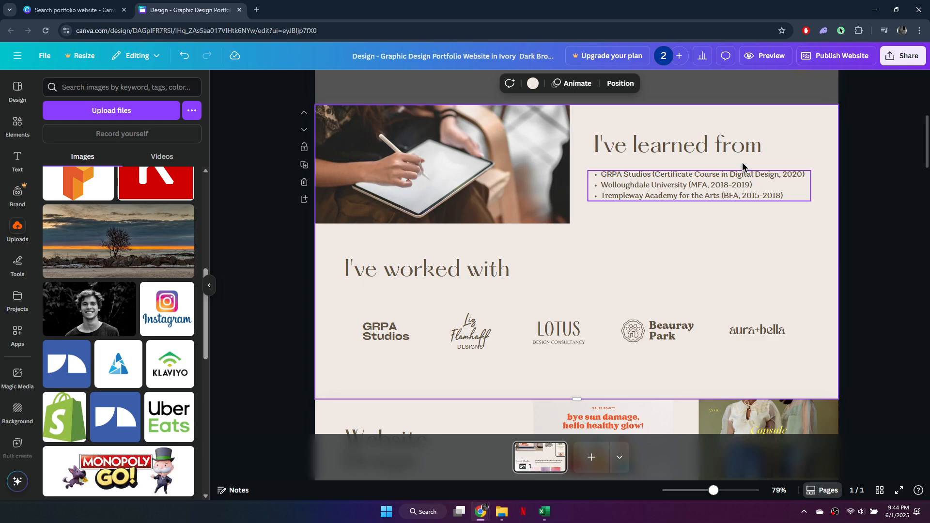
Replace the tablet photo beside "I've learned from" with the uploaded image of a tree at sunset
scroll(694, 231, up, 3)
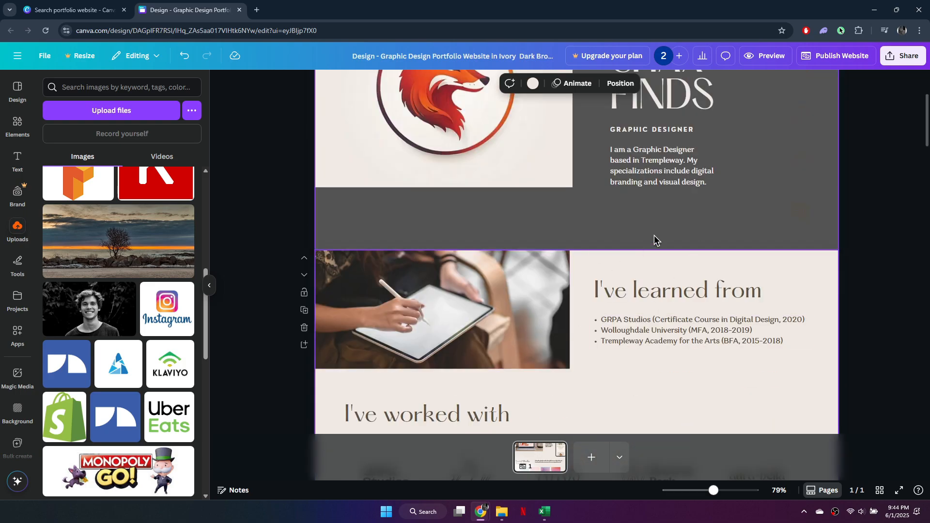
scroll(654, 240, down, 2)
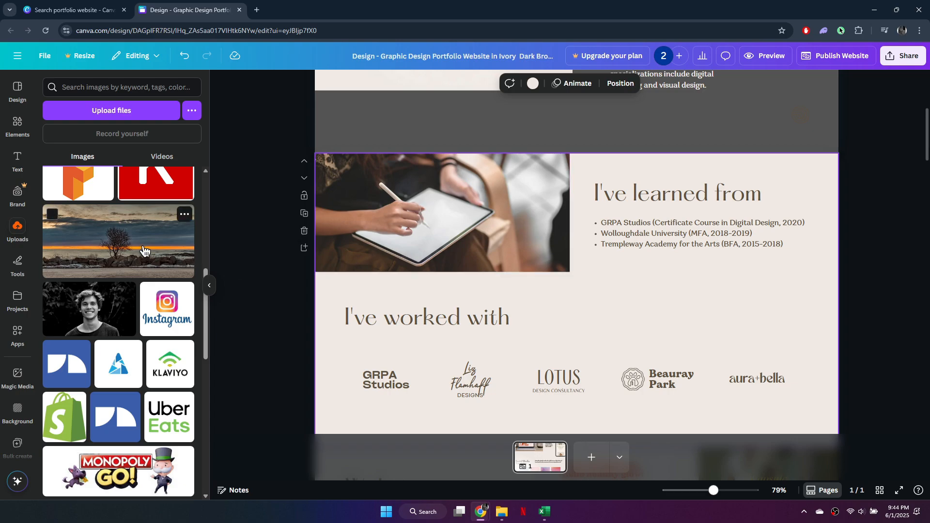
drag(102, 252, 400, 226)
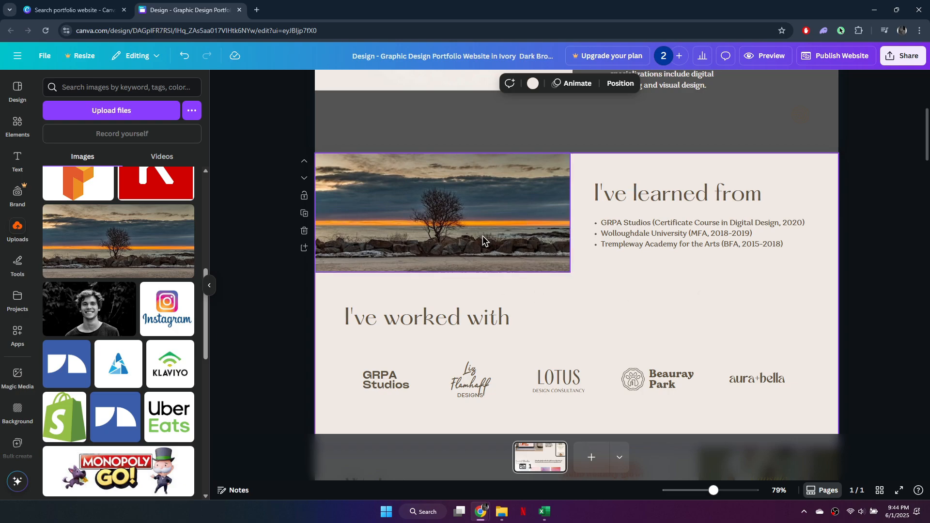
Shift the sunset tree image slightly inward from the edges of the "I've learned from" section
drag(528, 237, 535, 239)
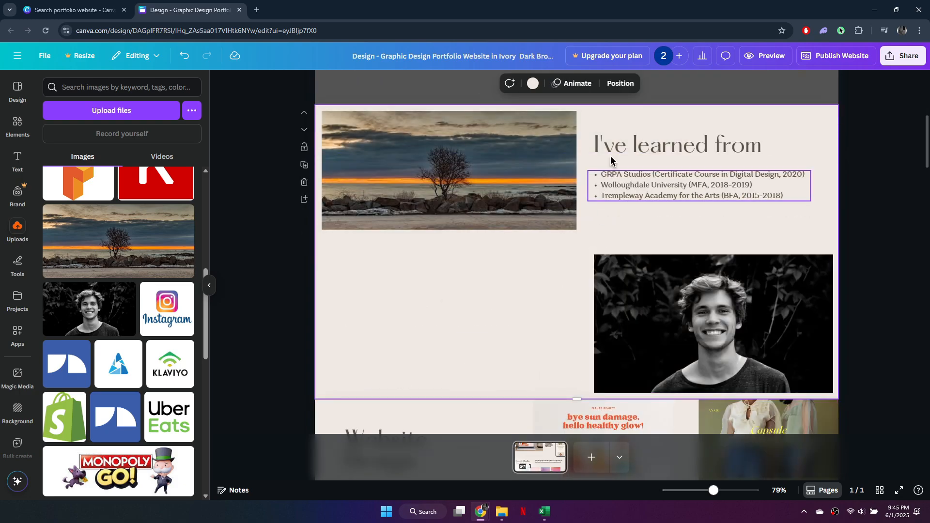
Copy the "I've learned from" heading with its bullet list and place the copy in the empty space beside the portrait photo
right_click(667, 145)
click(655, 146)
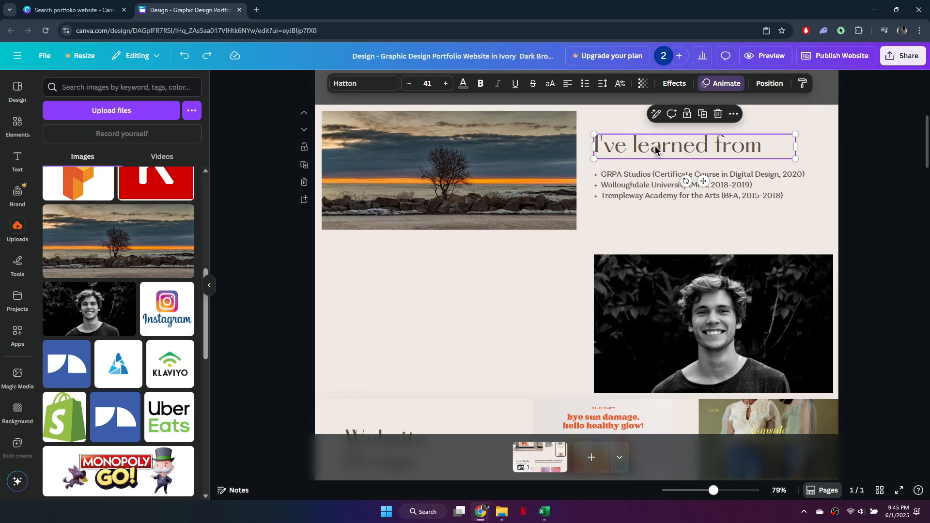
shift+click(651, 181)
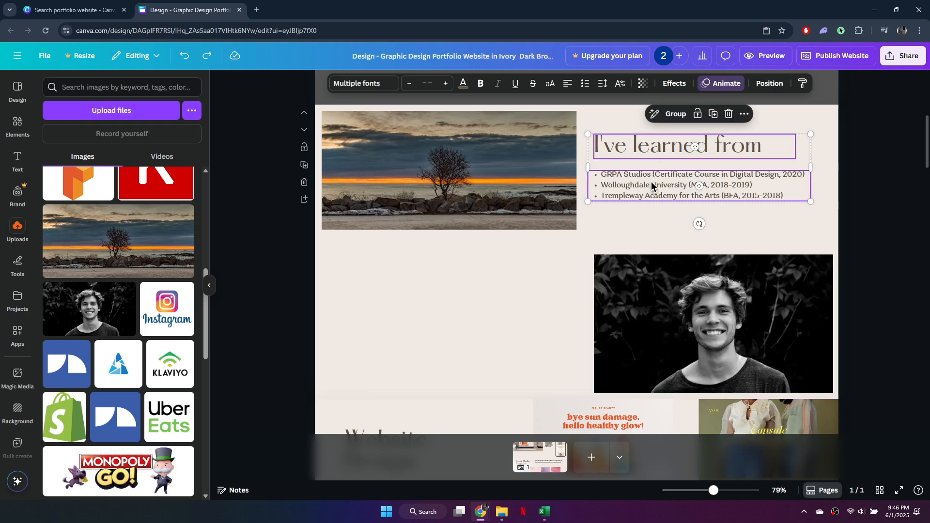
right_click(651, 181)
click(670, 189)
right_click(413, 290)
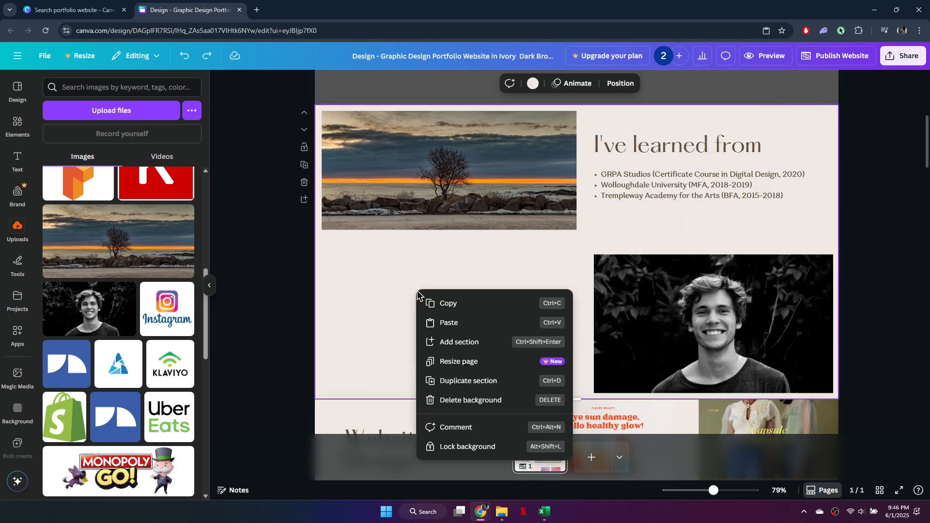
click(447, 321)
drag(674, 180, 417, 324)
Change the copied heading beside the portrait photo to "XYZ"
click(411, 284)
click(432, 301)
double_click(432, 301)
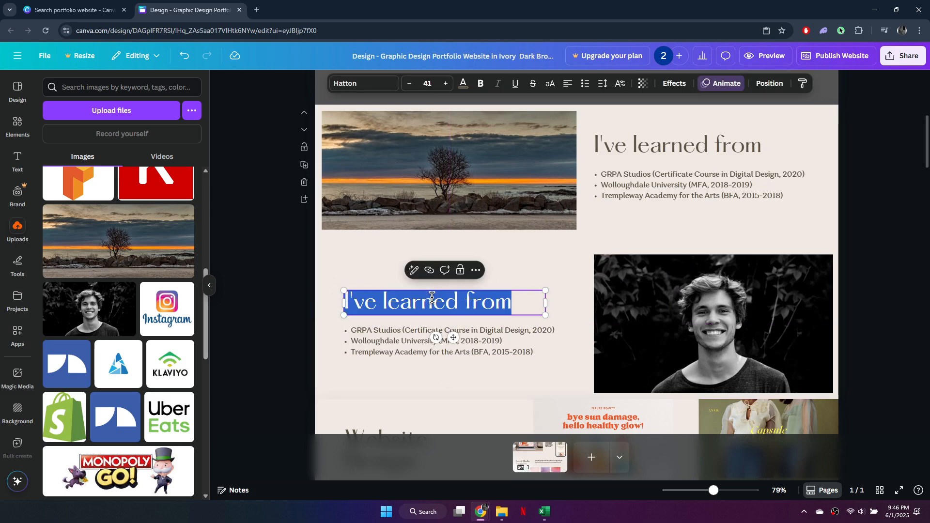
text(XYZ)
click(601, 291)
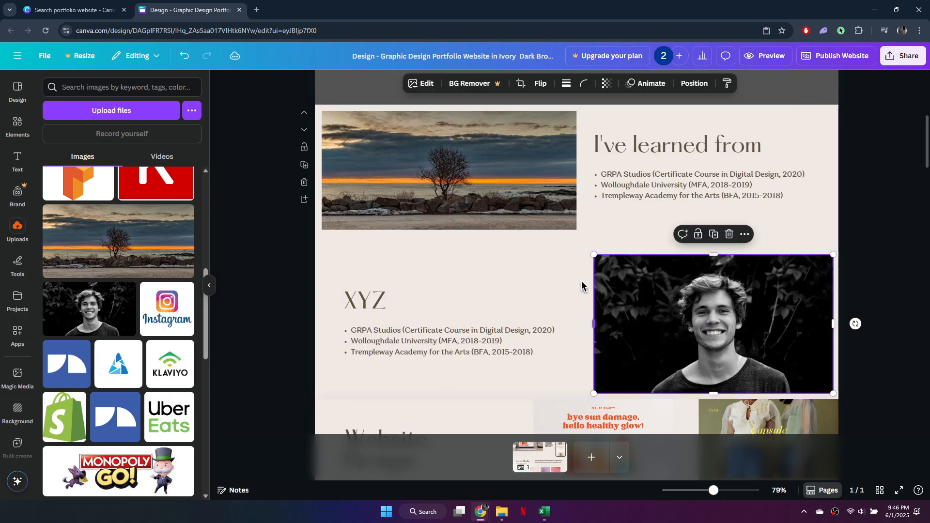
click(777, 239)
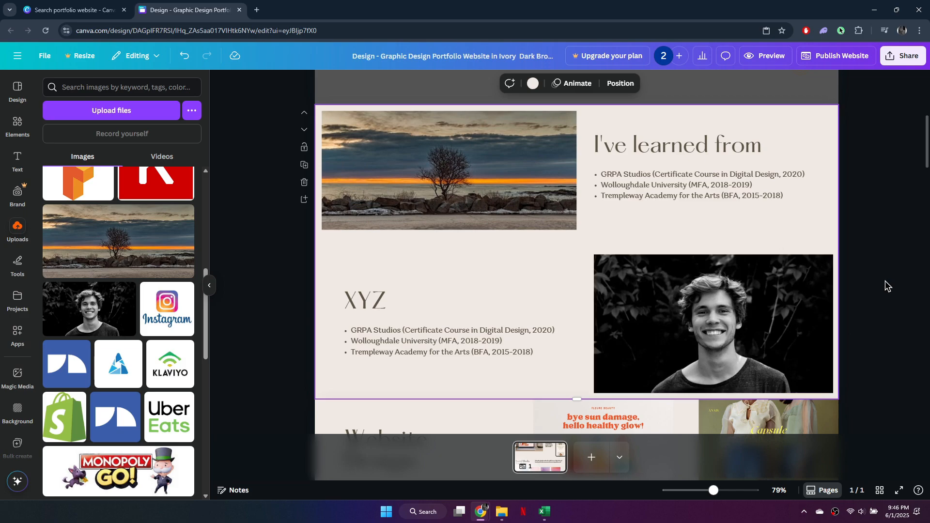
Duplicate the section containing the tree image, portrait photo and both text blocks
scroll(885, 280, down, 4)
scroll(428, 230, up, 3)
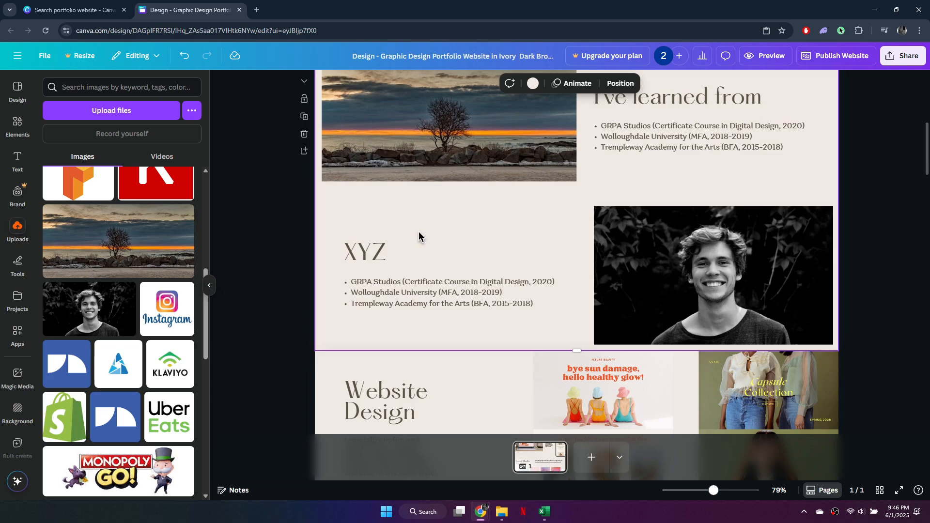
click(304, 117)
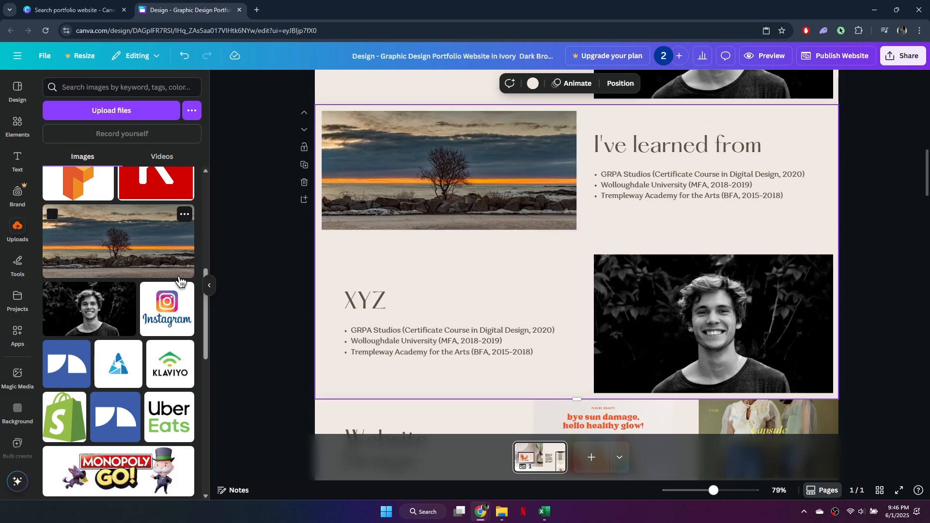
Replace the tree image in the duplicated section with the uploaded R.E.P.O. logo image
scroll(148, 270, down, 5)
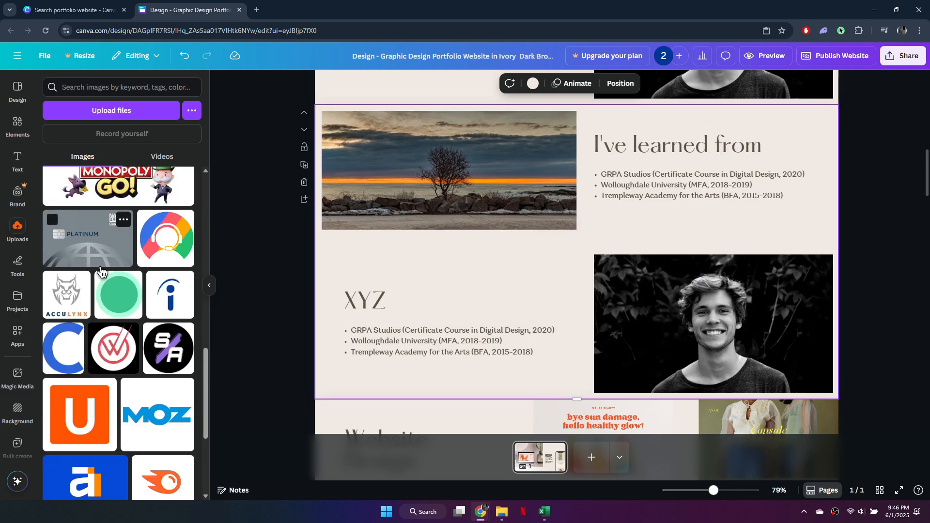
scroll(127, 281, down, 5)
scroll(126, 281, down, 10)
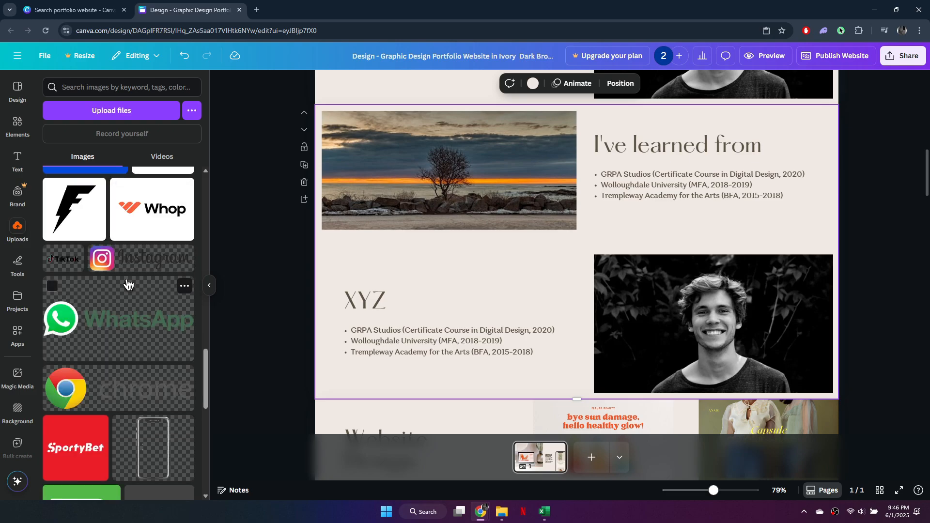
scroll(125, 281, down, 10)
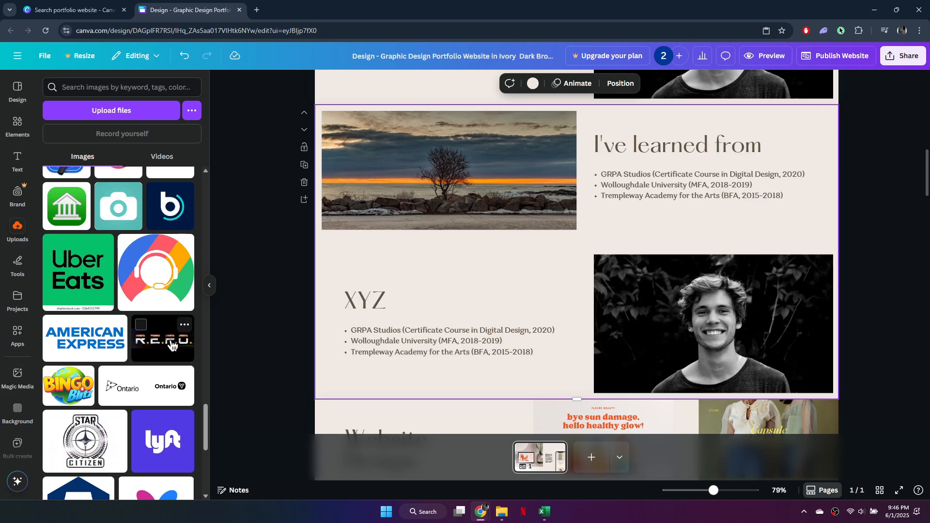
drag(162, 339, 509, 170)
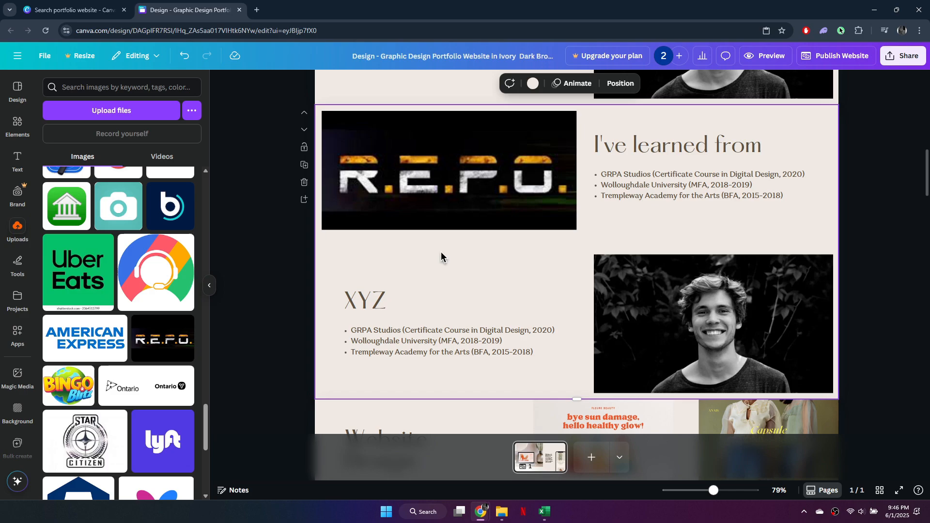
drag(111, 415, 705, 344)
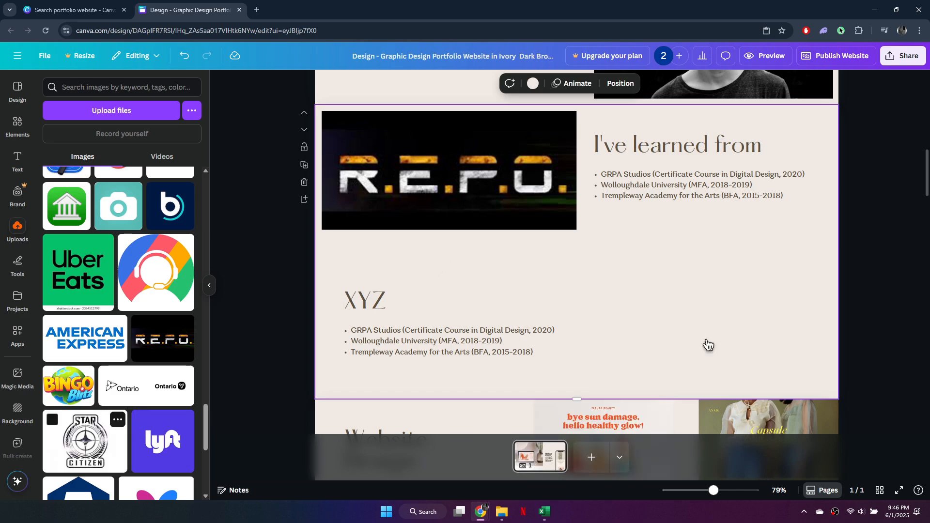
key(ctrl+z)
click(842, 262)
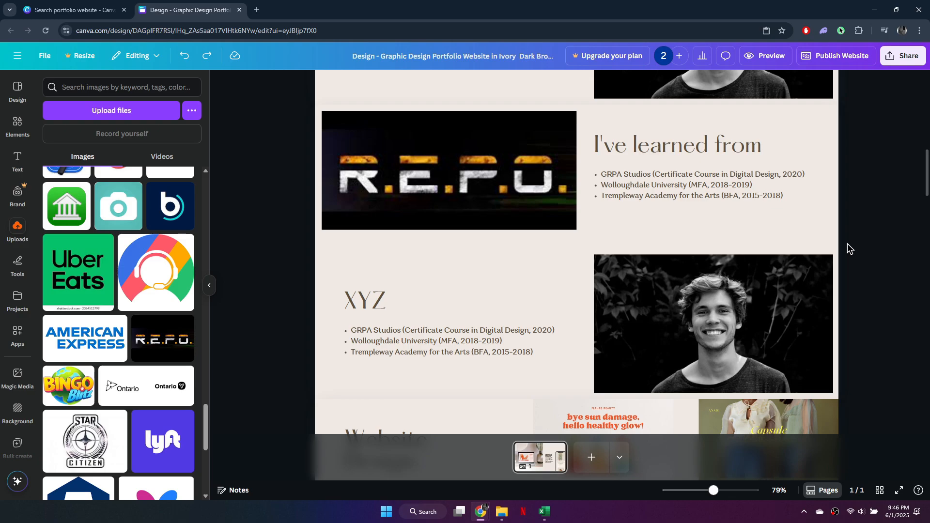
Preview the website in desktop view and review its sections from the header through Social Media Templates
click(775, 57)
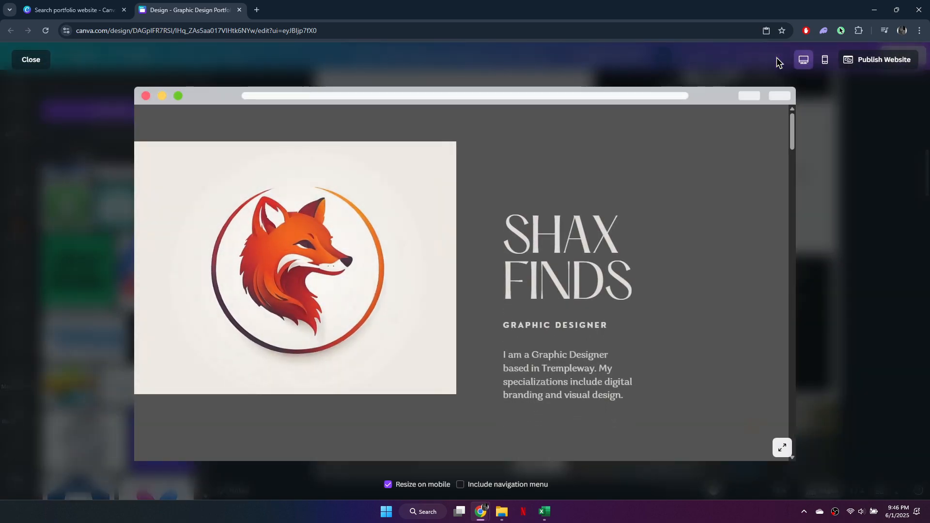
scroll(589, 241, down, 8)
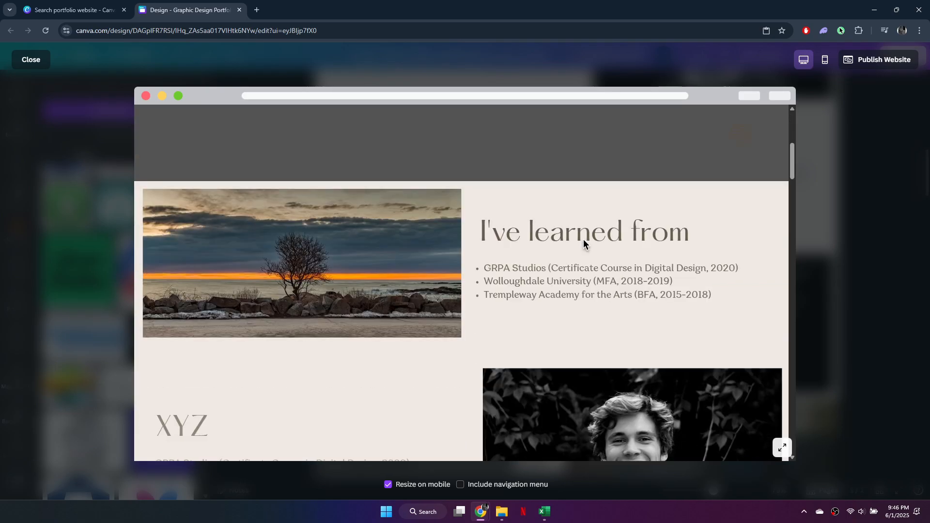
scroll(583, 240, down, 4)
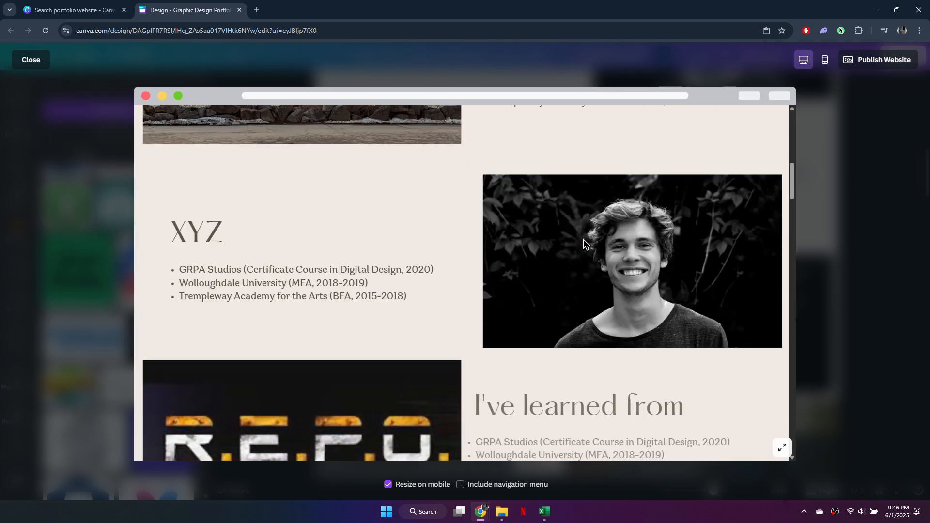
scroll(583, 240, down, 8)
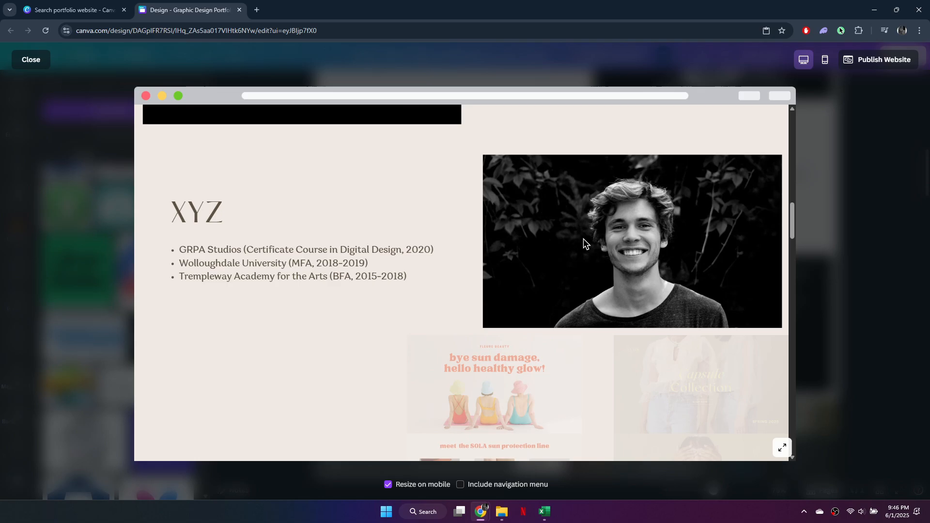
scroll(583, 238, down, 4)
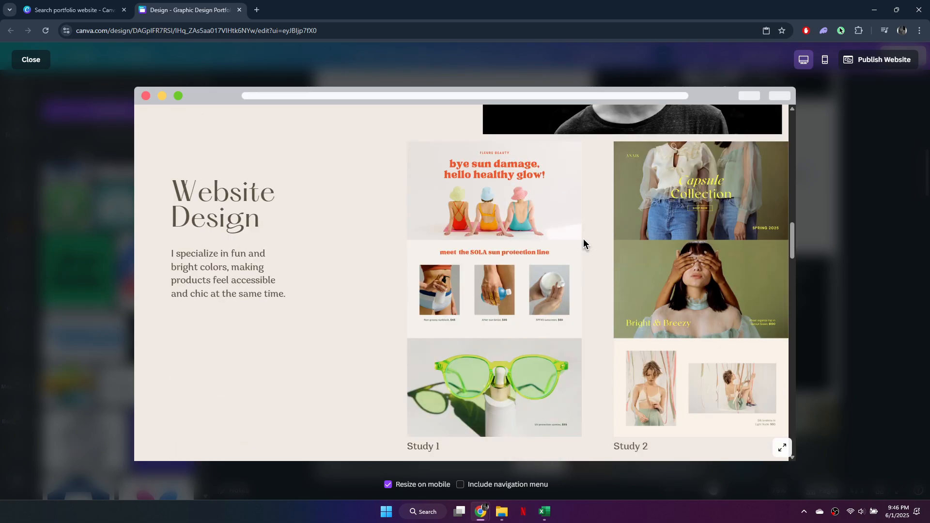
scroll(582, 242, down, 6)
scroll(583, 242, down, 5)
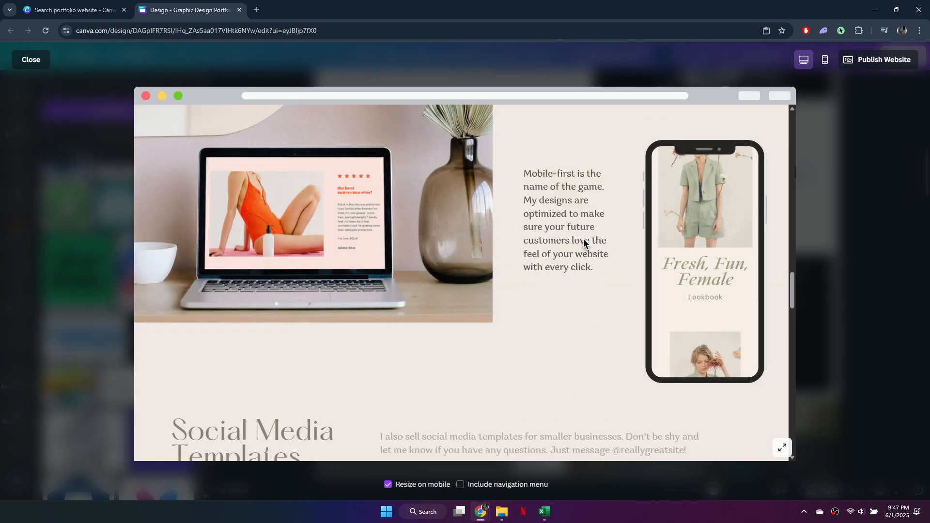
scroll(583, 238, down, 4)
scroll(583, 238, down, 2)
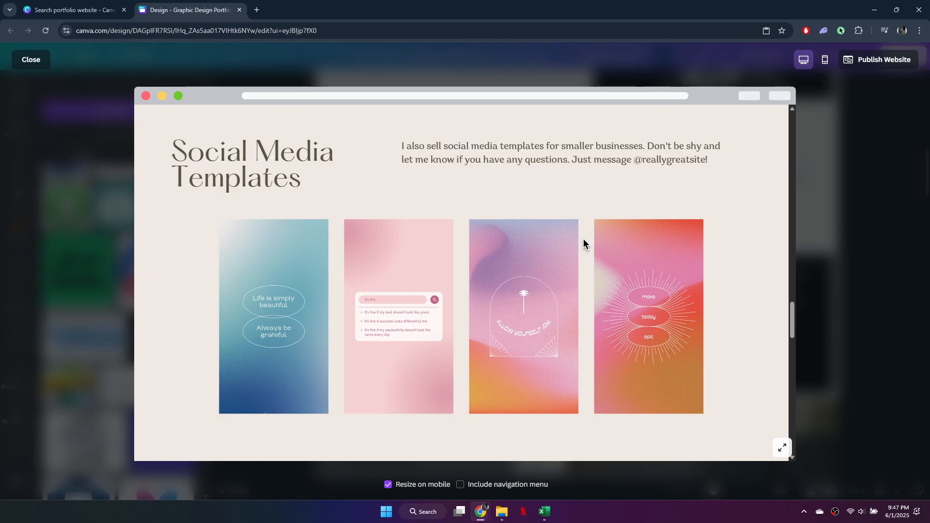
scroll(583, 238, up, 15)
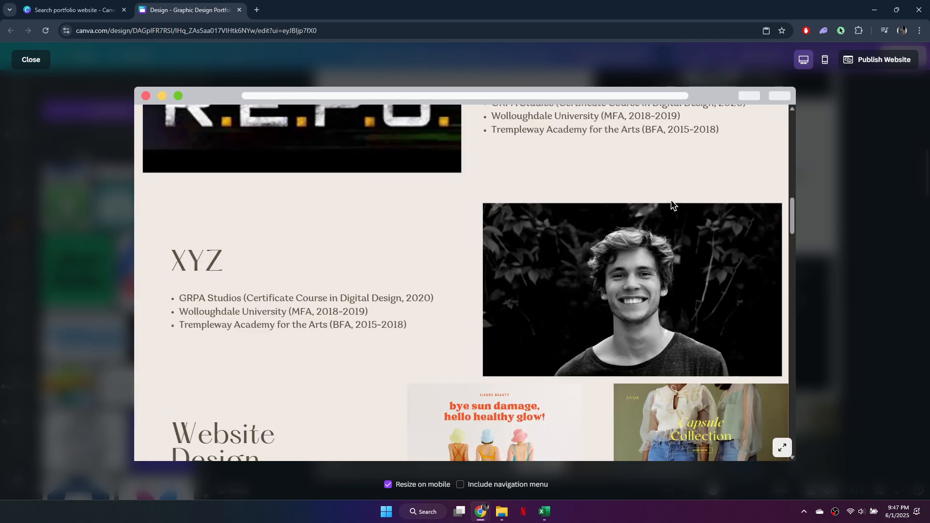
Switch the preview to the mobile view and check the layout from the header to the Website Design section
click(828, 61)
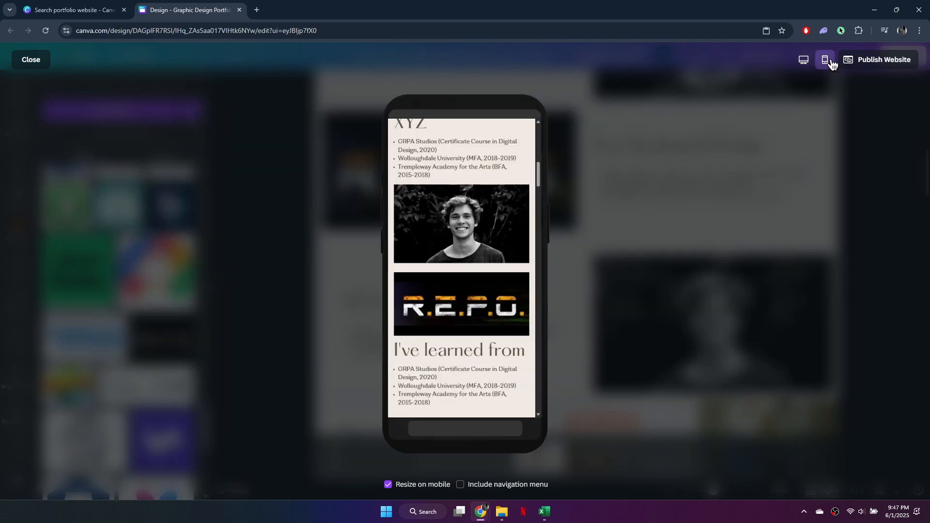
scroll(466, 280, up, 10)
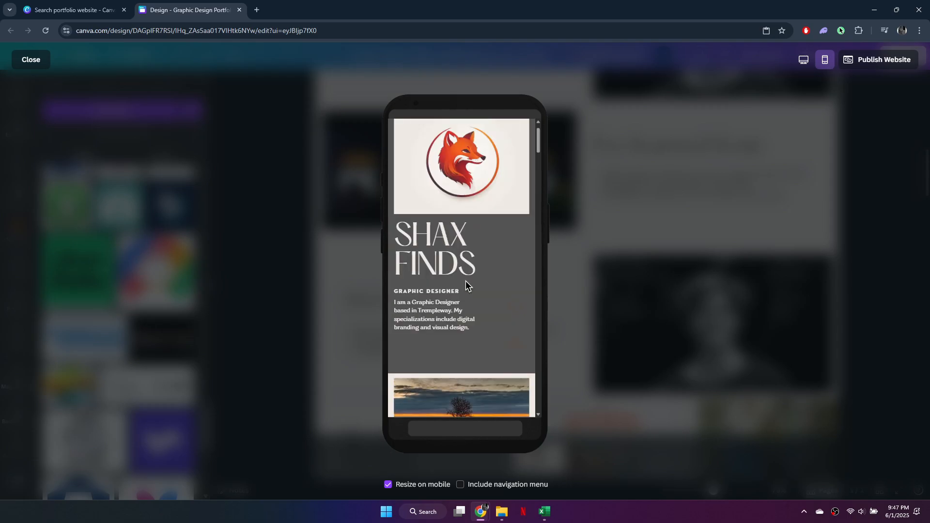
scroll(466, 281, down, 8)
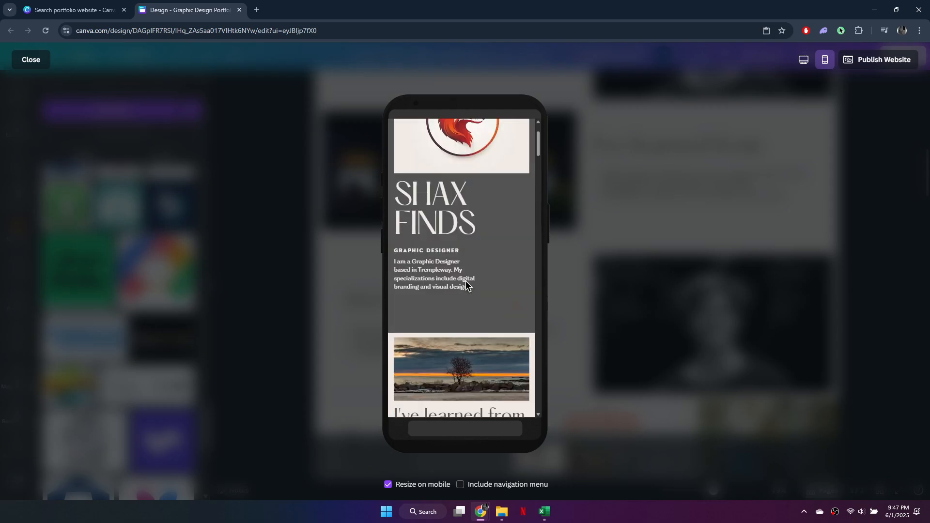
scroll(466, 280, down, 5)
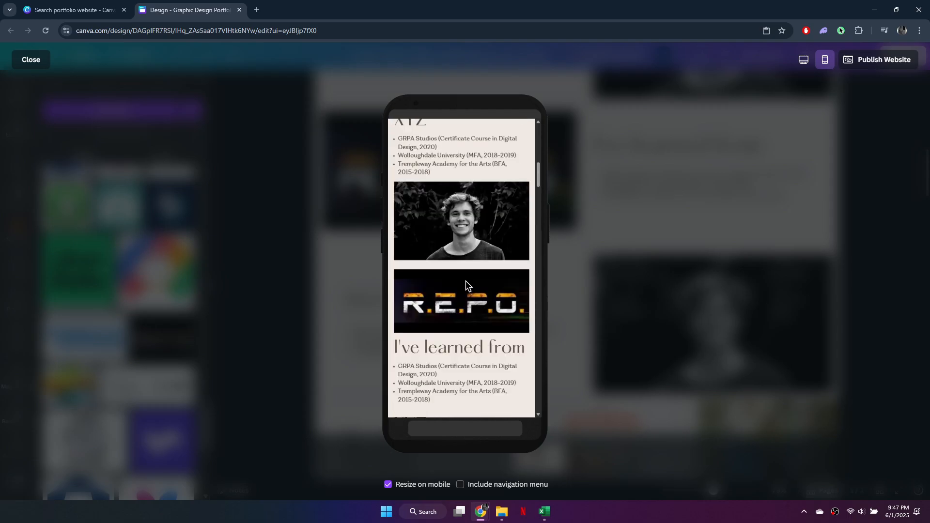
scroll(465, 280, down, 5)
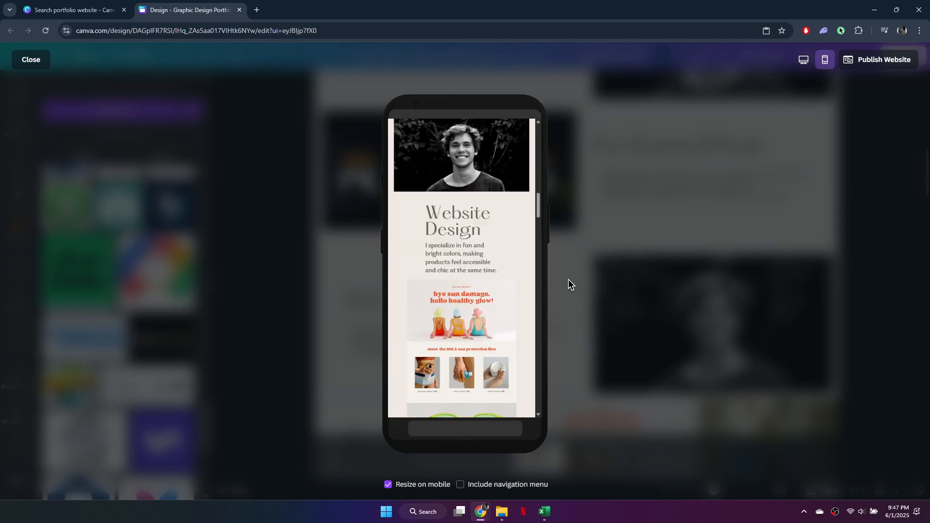
Set the website's browser tab title to "SHAX FINDS" in the publish settings, then return to the top of the design
click(895, 67)
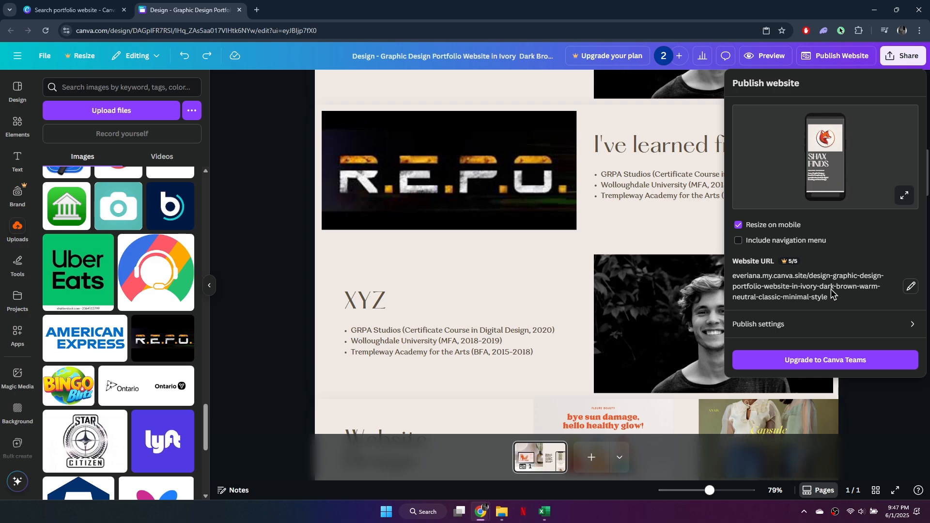
click(828, 334)
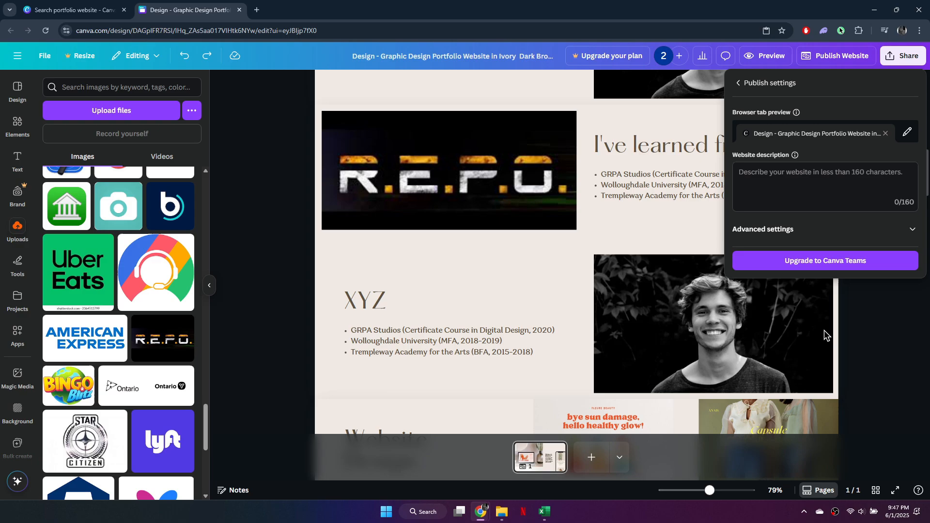
click(907, 131)
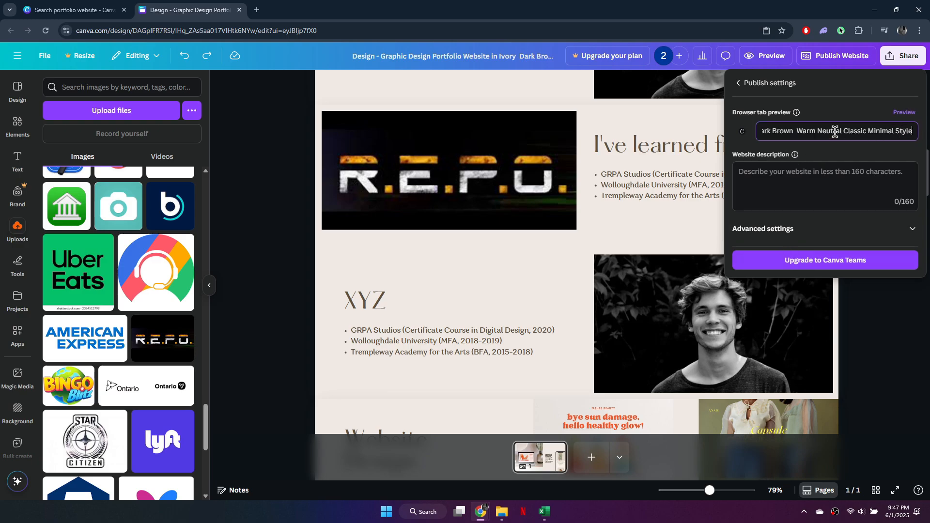
key(ctrl+a)
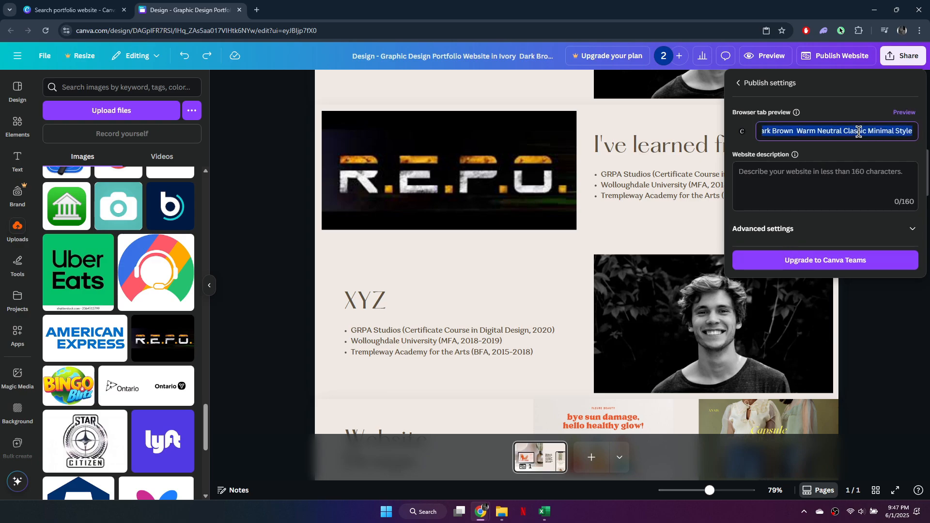
text(SHAX FINDS)
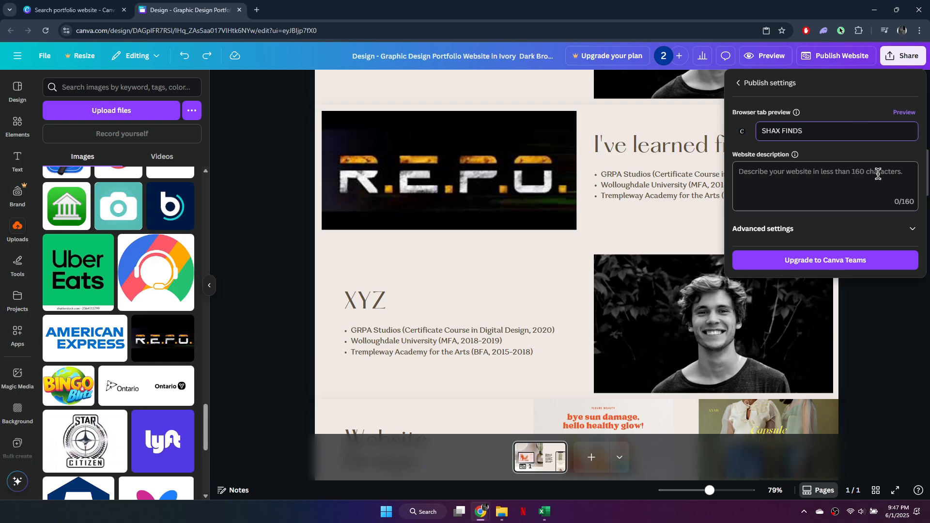
click(809, 235)
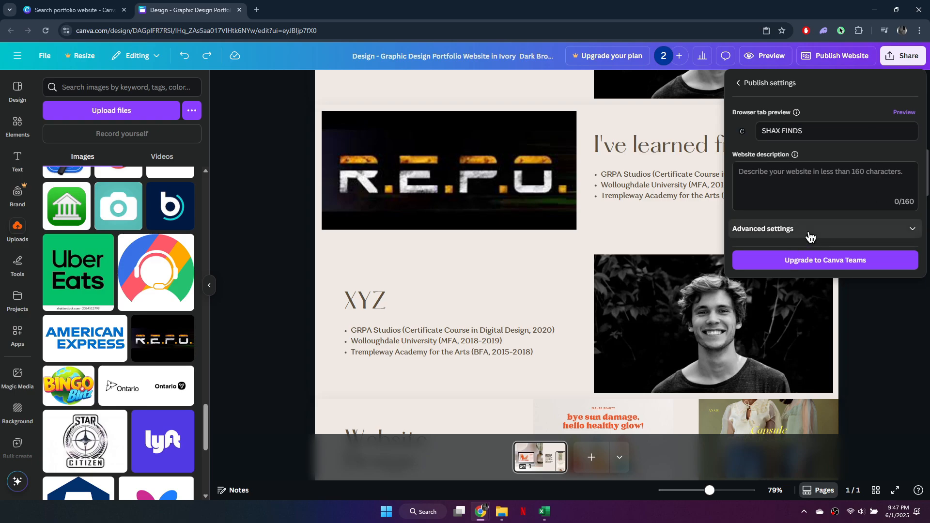
click(738, 82)
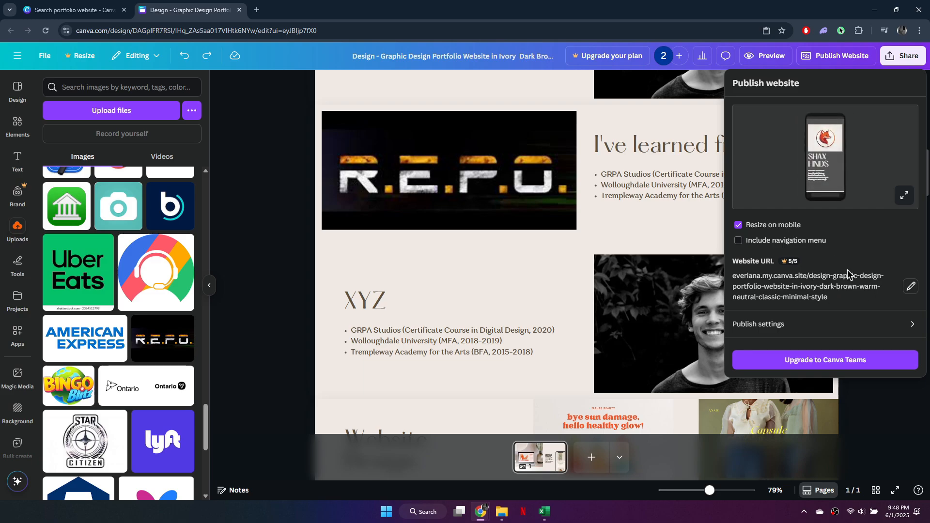
click(899, 392)
scroll(925, 276, up, 10)
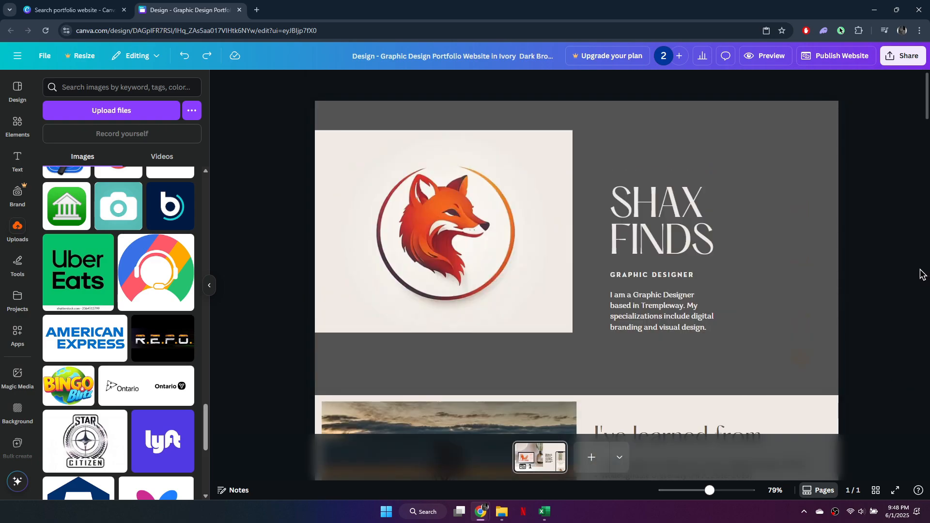